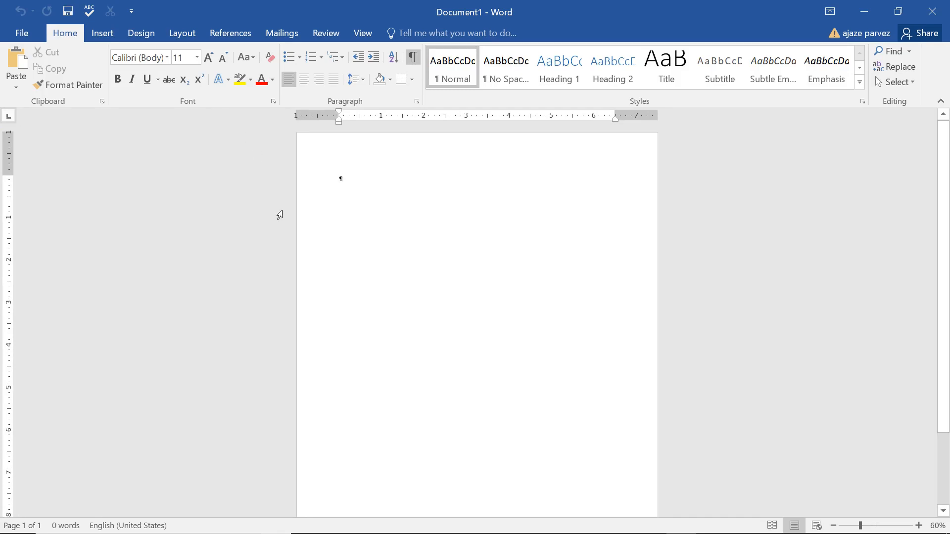
Switch from the blank document to the Microsoft Word article on Wikipedia in the browser.
{"action": "scroll", "coordinate": [296, 207], "scroll_direction": "up", "scroll_amount": 1}
{"action": "scroll", "coordinate": [296, 210], "scroll_direction": "up", "scroll_amount": 4}
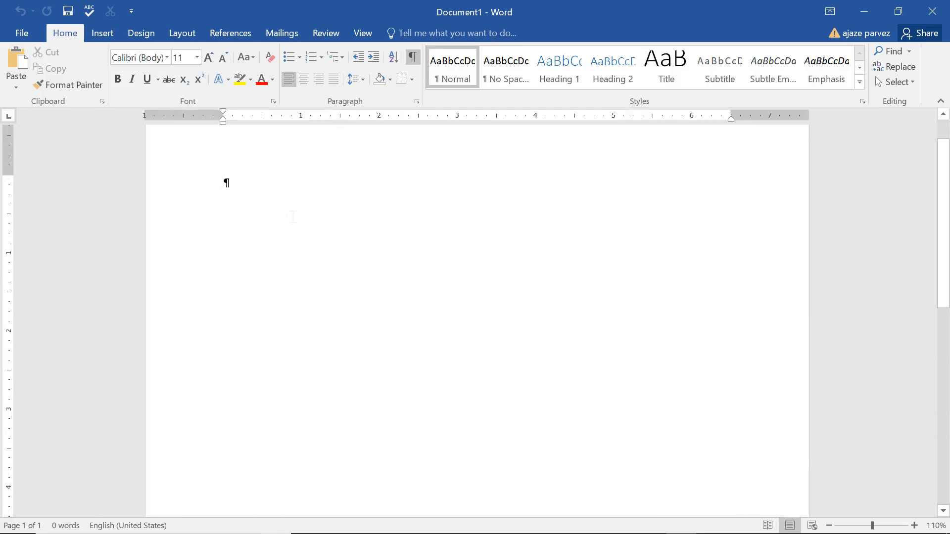
{"action": "scroll", "coordinate": [293, 217], "scroll_direction": "up", "scroll_amount": 1}
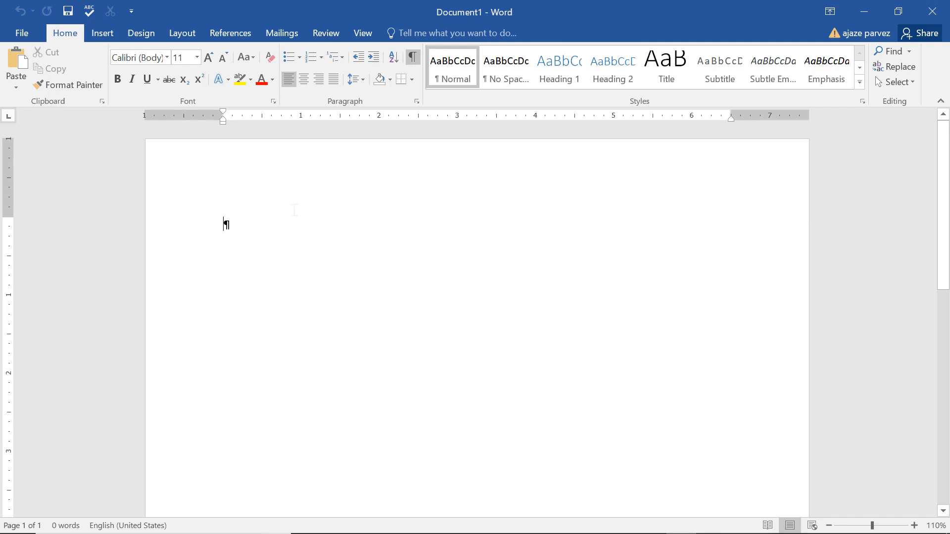
{"action": "key", "text": "alt+Tab"}
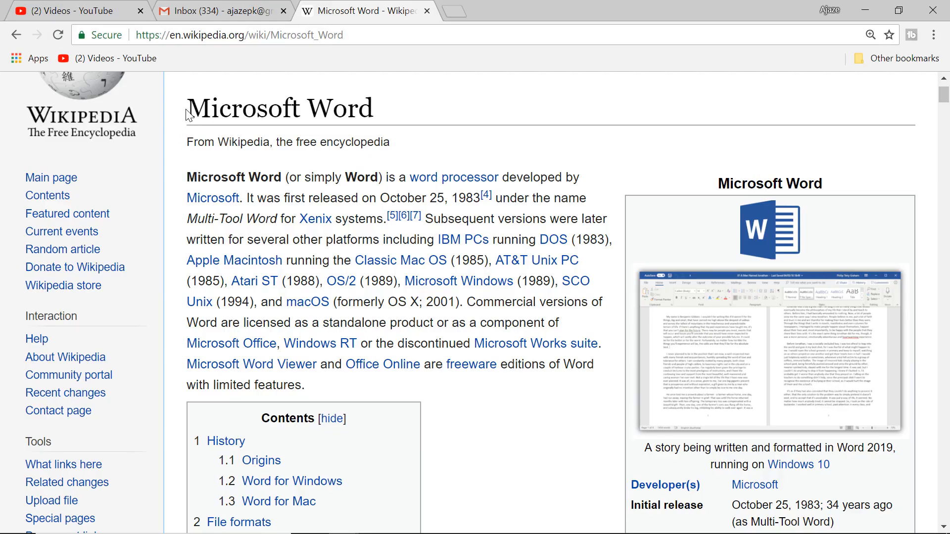
{"action": "left_click_drag", "start_coordinate": [188, 110], "coordinate": [570, 313]}
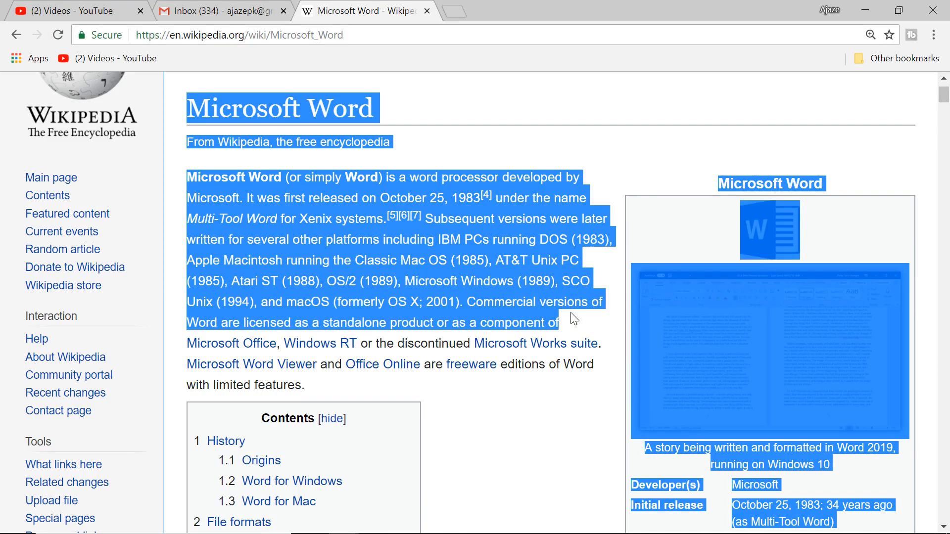
{"action": "left_click", "coordinate": [618, 365]}
{"action": "left_click_drag", "start_coordinate": [607, 372], "coordinate": [201, 180]}
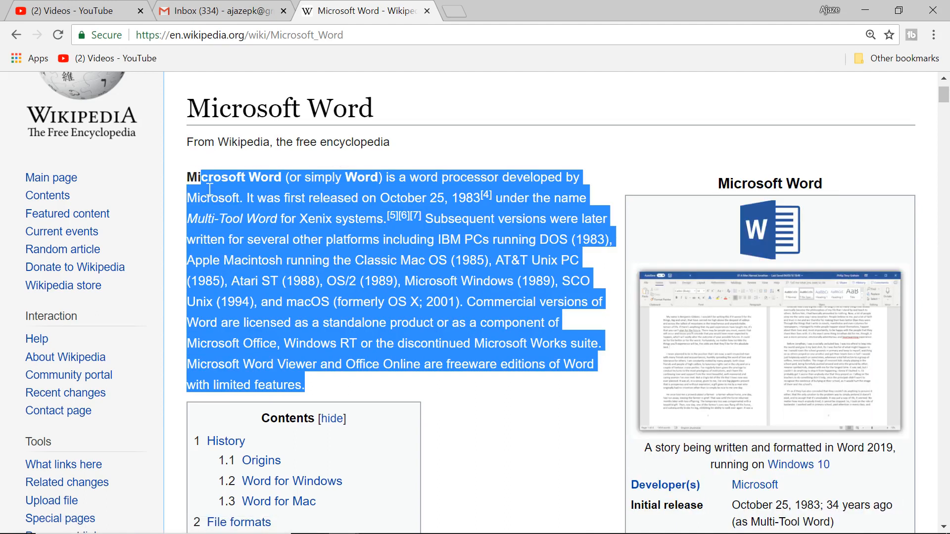
{"action": "left_click", "coordinate": [183, 101]}
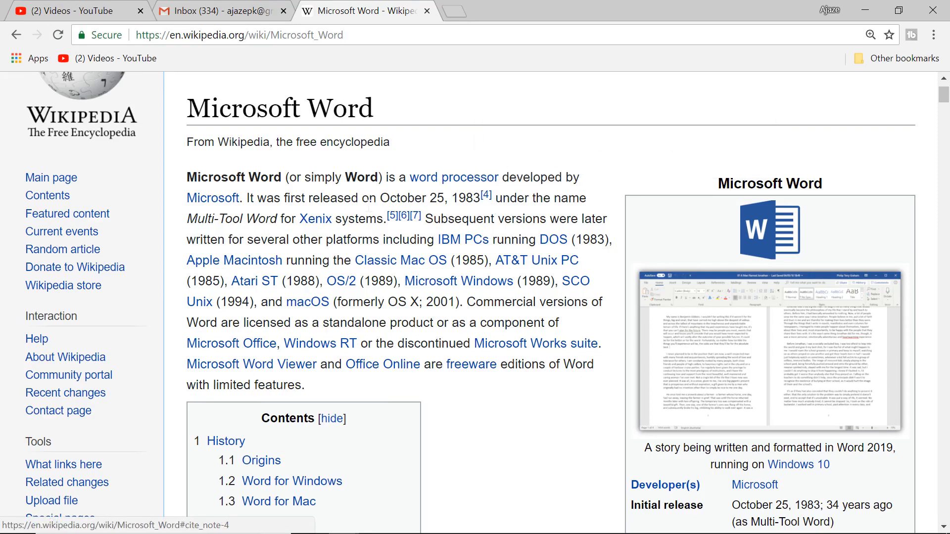
{"action": "left_click_drag", "start_coordinate": [177, 112], "coordinate": [669, 520]}
{"action": "left_click", "coordinate": [669, 519]}
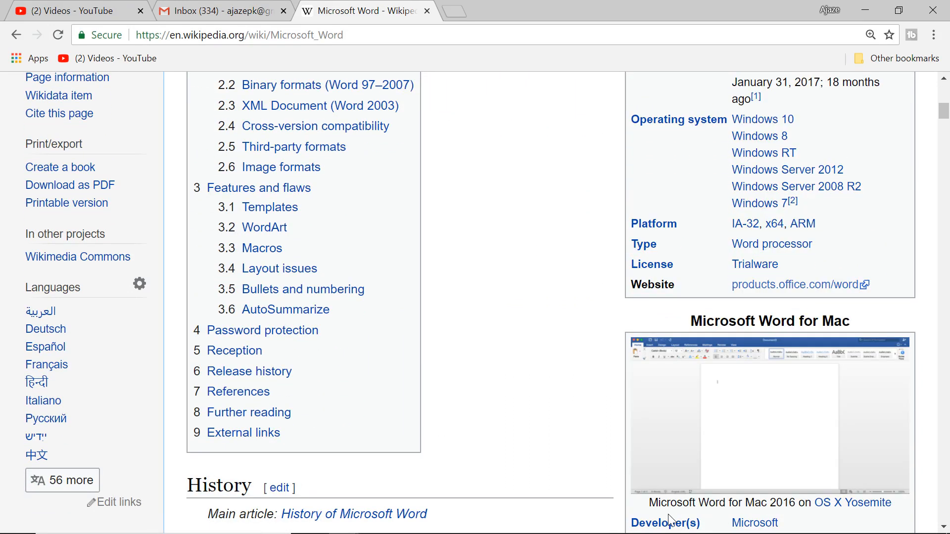
{"action": "scroll", "coordinate": [553, 407], "scroll_direction": "up", "scroll_amount": 10}
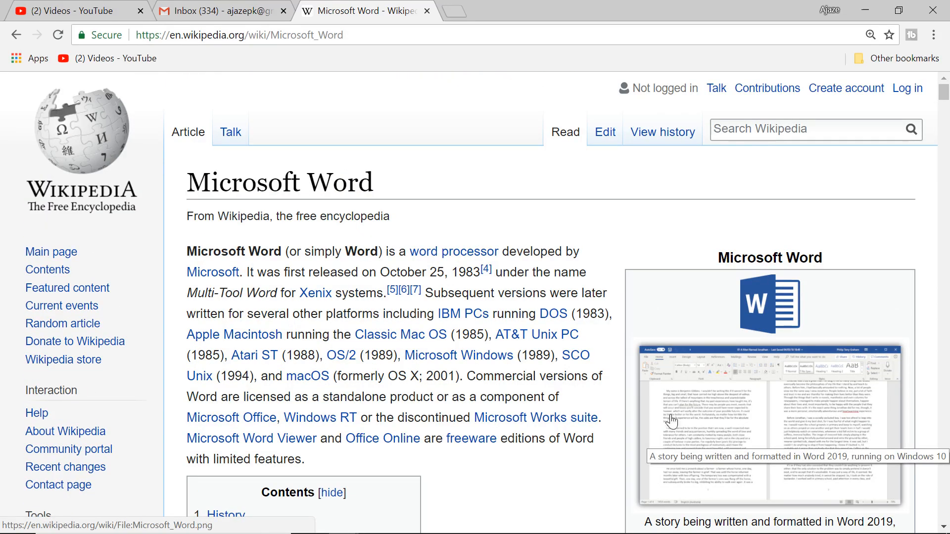
{"action": "scroll", "coordinate": [467, 396], "scroll_direction": "down", "scroll_amount": 8}
{"action": "scroll", "coordinate": [372, 372], "scroll_direction": "down", "scroll_amount": 4}
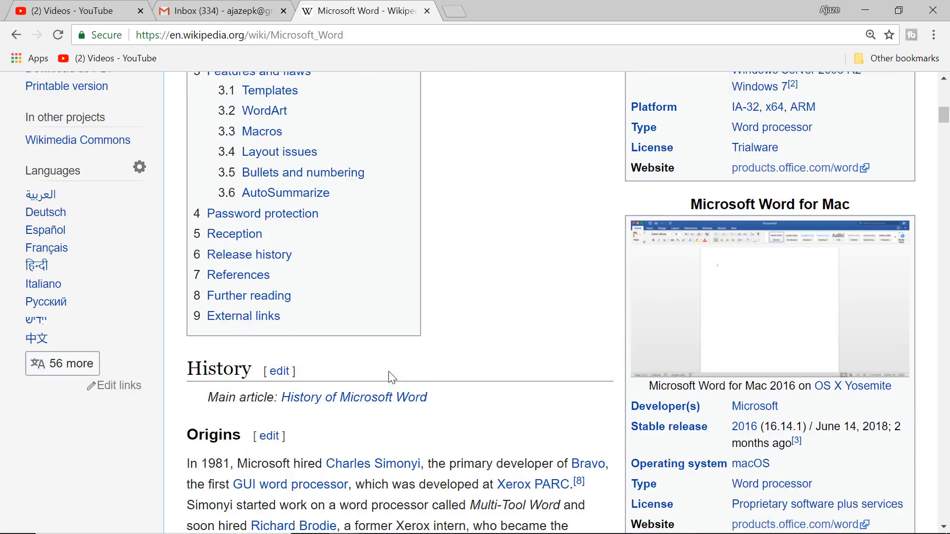
Copy the Wikipedia article from its title through the first Origins paragraph and paste it into the blank Word document.
{"action": "scroll", "coordinate": [388, 377], "scroll_direction": "up", "scroll_amount": 12}
{"action": "left_click_drag", "start_coordinate": [176, 175], "coordinate": [492, 466]}
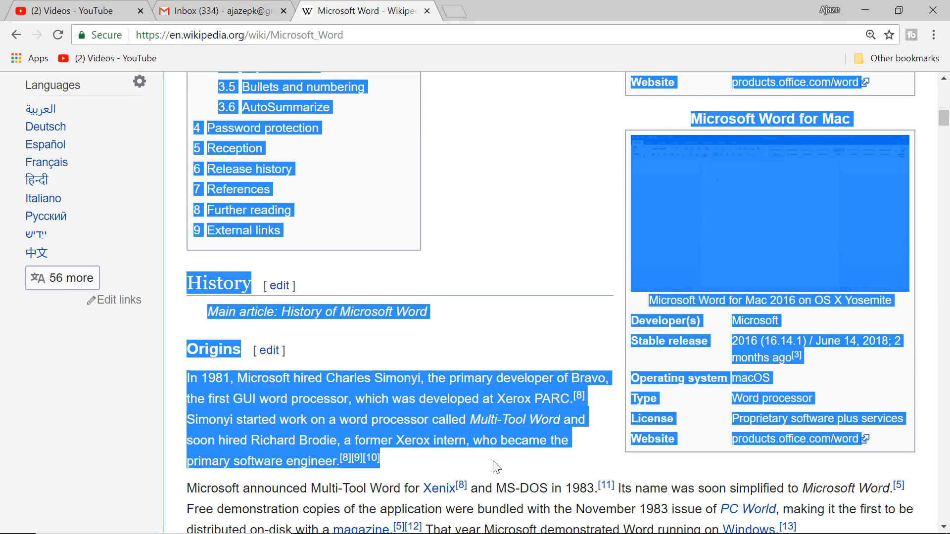
{"action": "right_click", "coordinate": [420, 407]}
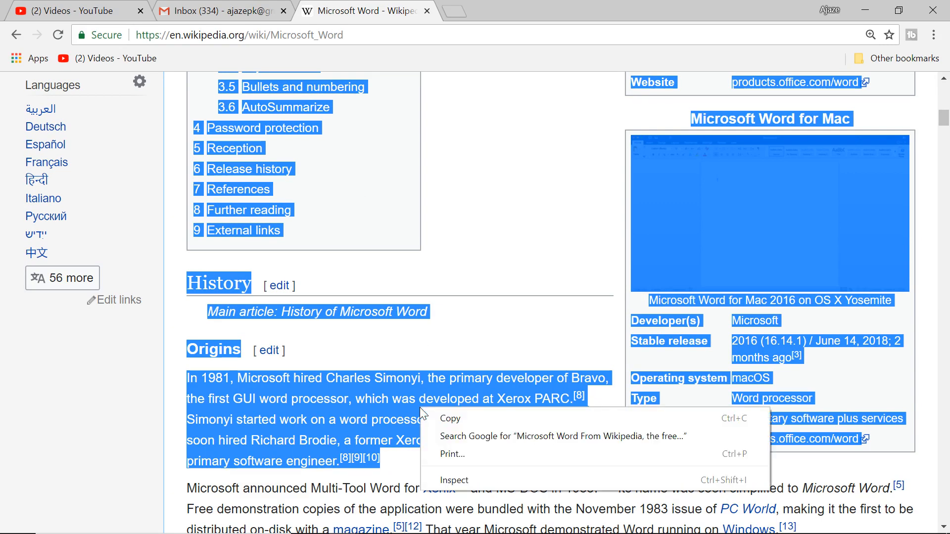
{"action": "left_click", "coordinate": [447, 422]}
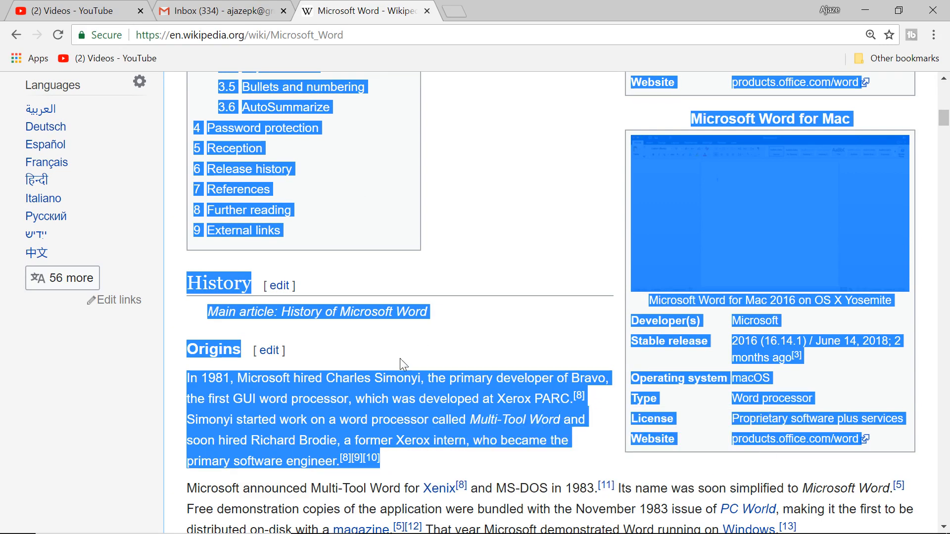
{"action": "key", "text": "alt+Tab"}
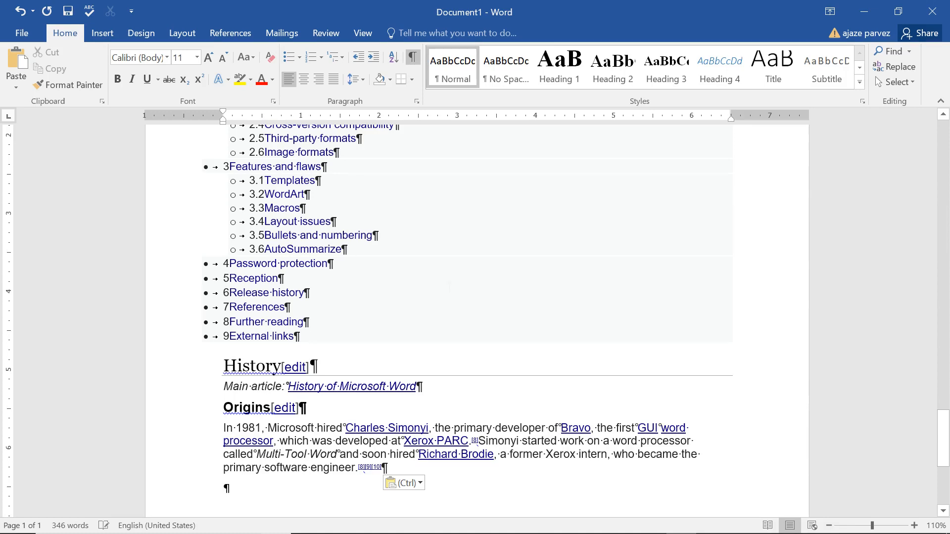
Examine the pasted article from the end back to its title, including the contents list, screenshot picture and infobox table.
{"action": "scroll", "coordinate": [860, 284], "scroll_direction": "up", "scroll_amount": 15}
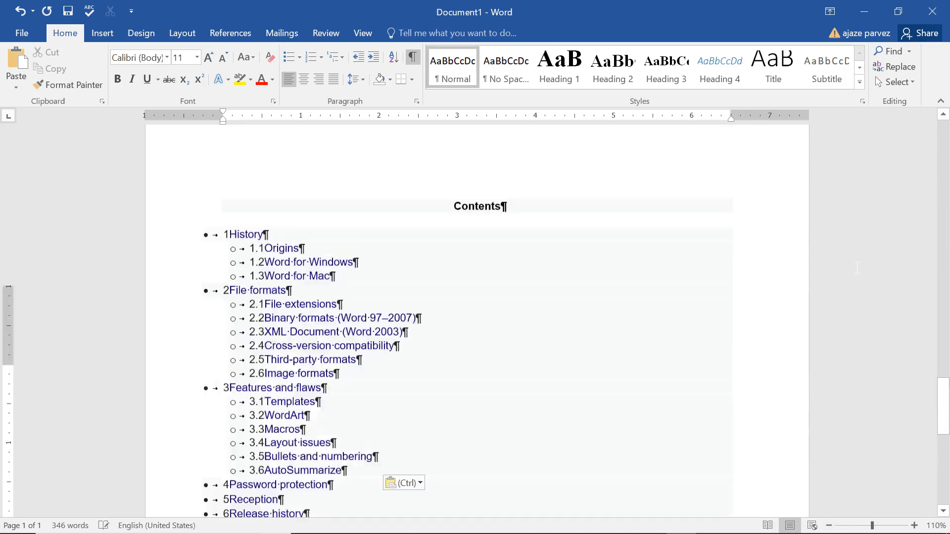
{"action": "scroll", "coordinate": [448, 254], "scroll_direction": "up", "scroll_amount": 10}
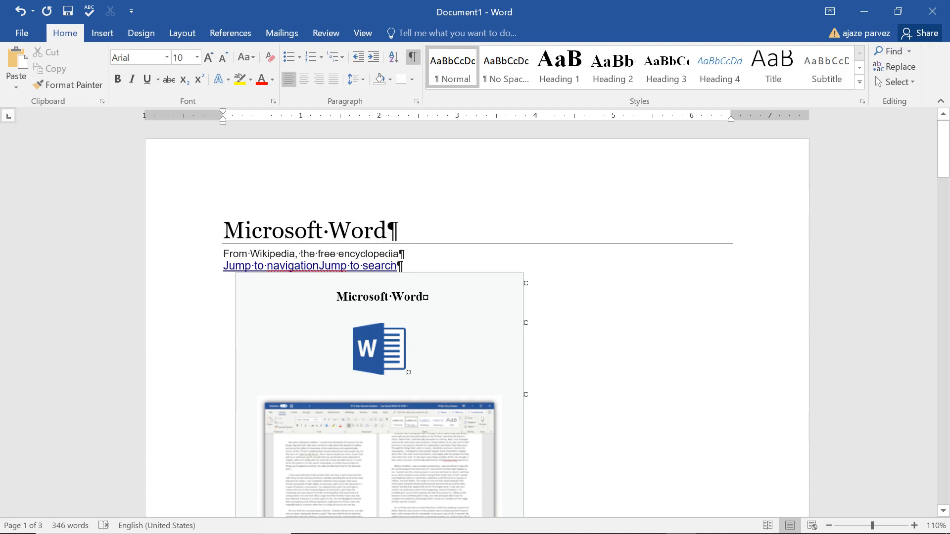
{"action": "scroll", "coordinate": [379, 242], "scroll_direction": "down", "scroll_amount": 5}
{"action": "left_click", "coordinate": [380, 243]}
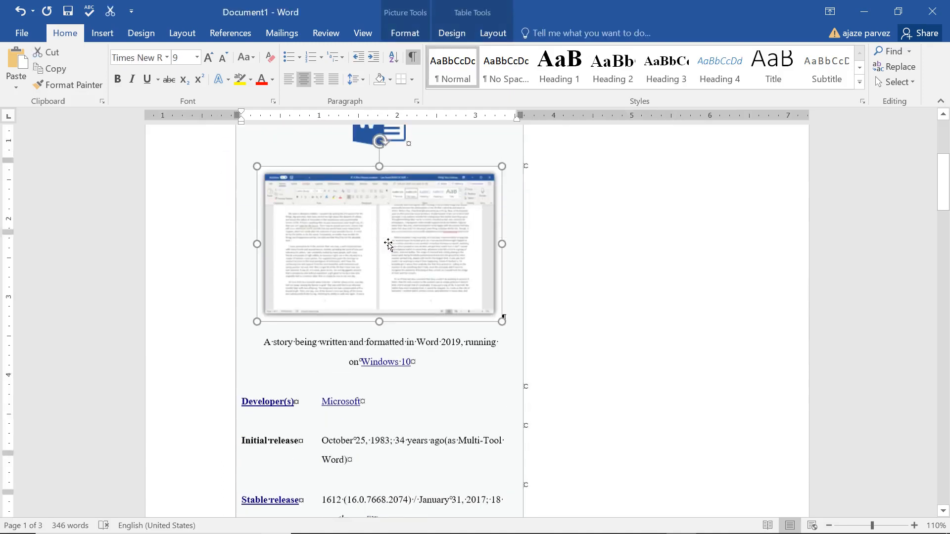
{"action": "scroll", "coordinate": [388, 244], "scroll_direction": "up", "scroll_amount": 3}
{"action": "left_click", "coordinate": [319, 260]}
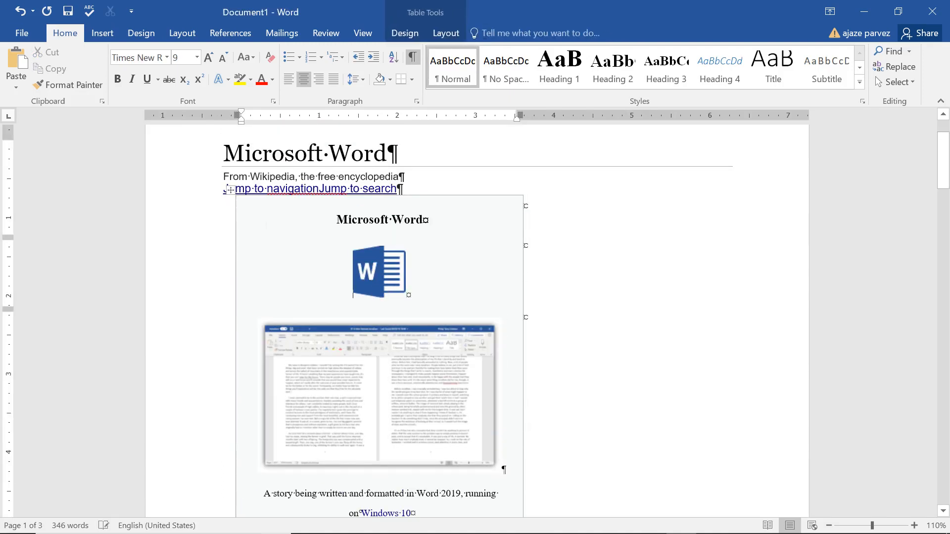
{"action": "left_click", "coordinate": [230, 190]}
{"action": "left_click", "coordinate": [592, 286]}
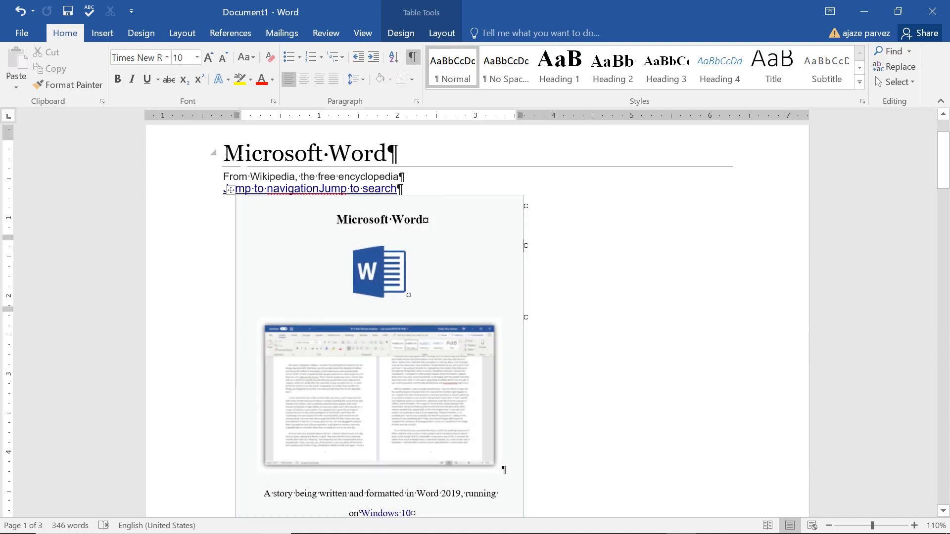
Copy the word "Microsoft" from the document title and paste it at the end of the title.
{"action": "left_click", "coordinate": [239, 153]}
{"action": "double_click", "coordinate": [254, 153]}
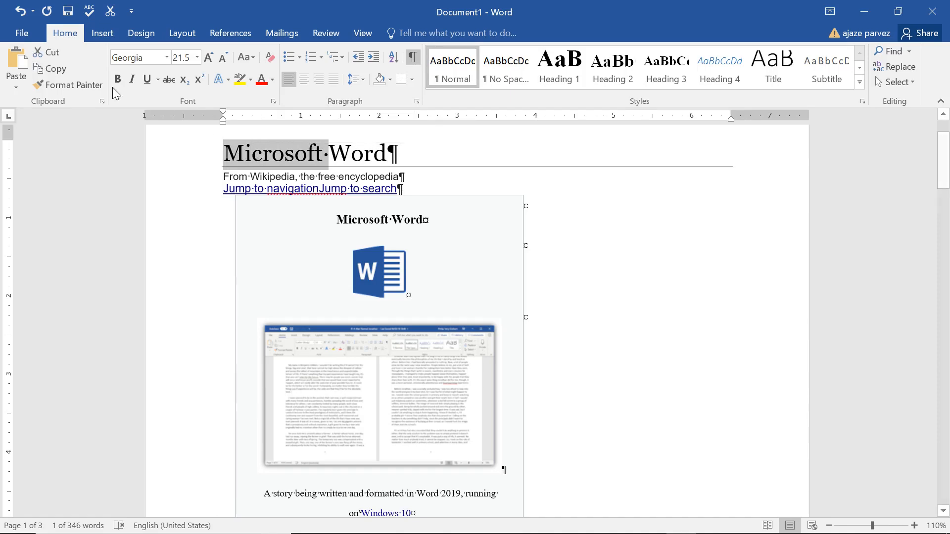
{"action": "left_click", "coordinate": [411, 160]}
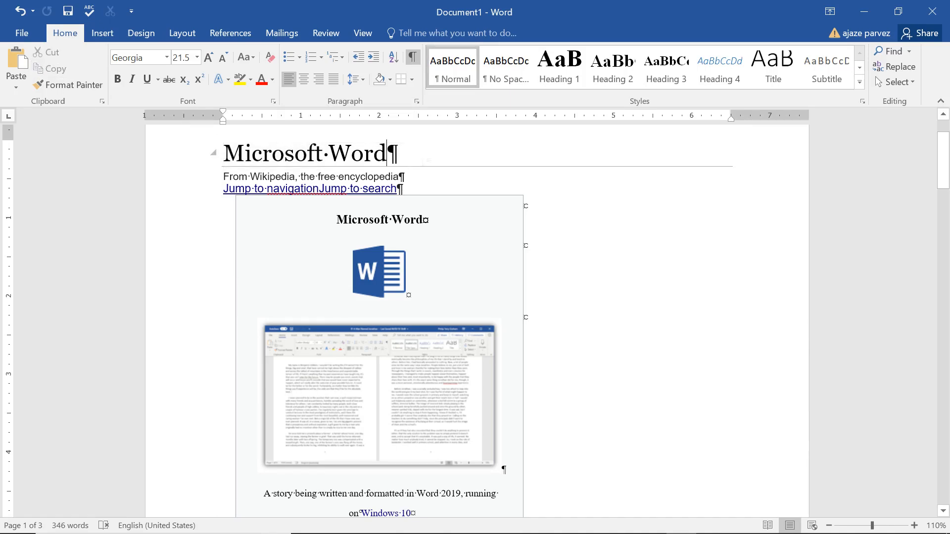
{"action": "key", "text": "ctrl+v"}
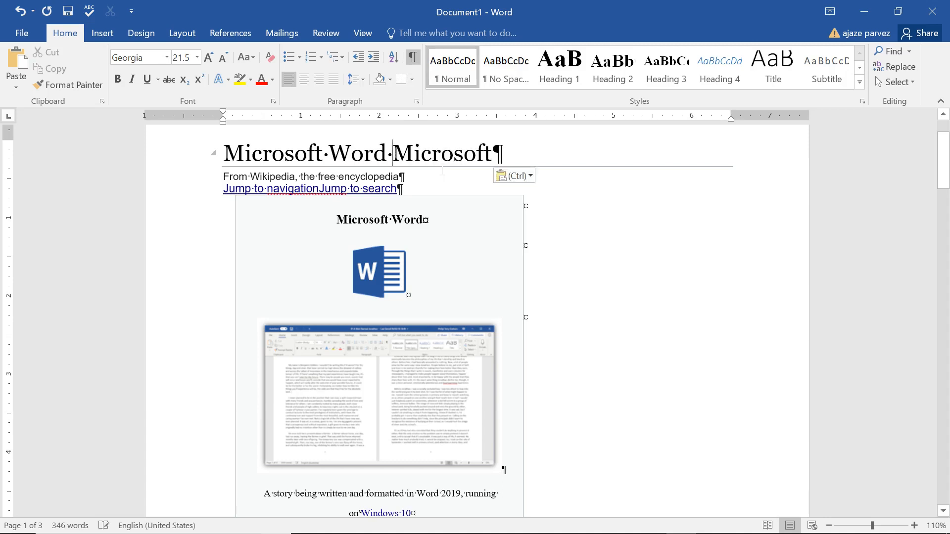
Cut the extra word "Microsoft" from the end of the title.
{"action": "key", "text": "ctrl+Down"}
{"action": "double_click", "coordinate": [441, 156]}
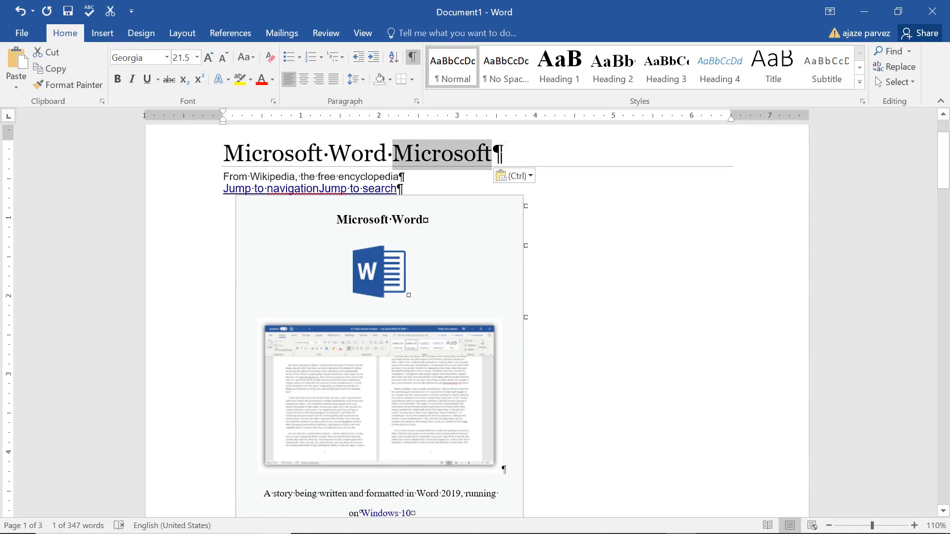
{"action": "key", "text": "ctrl+x"}
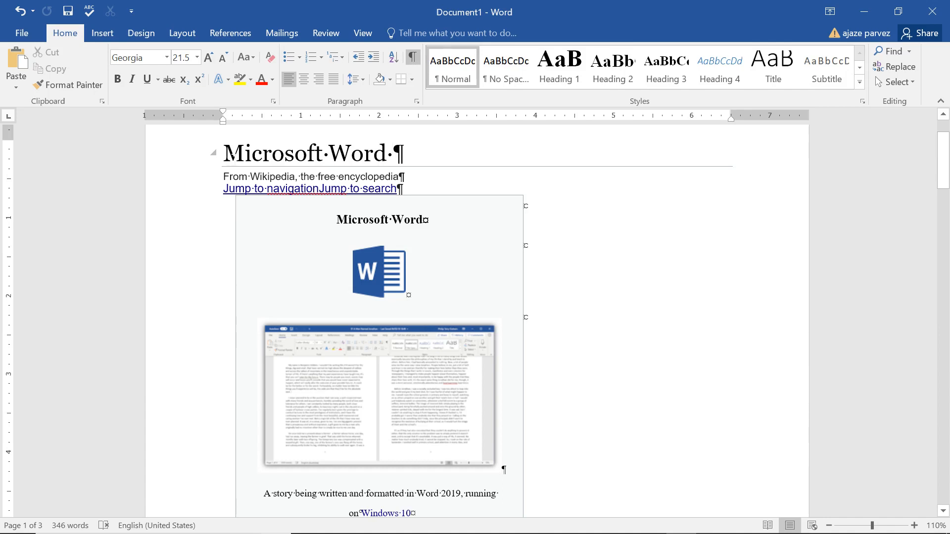
Select the first word of the "Microsoft Word" title, and extend the selection to the entire title paragraph.
{"action": "double_click", "coordinate": [230, 154]}
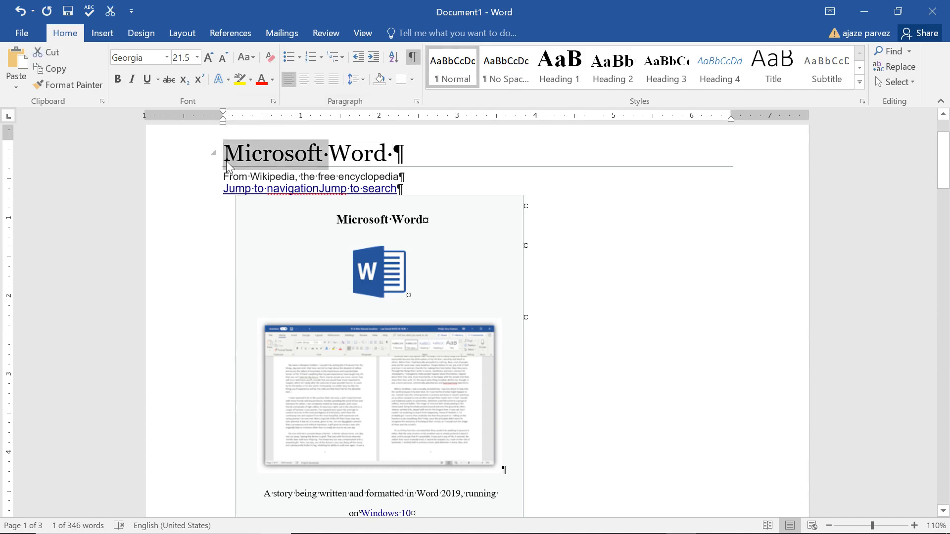
{"action": "left_click", "coordinate": [229, 165]}
{"action": "left_click", "coordinate": [226, 159]}
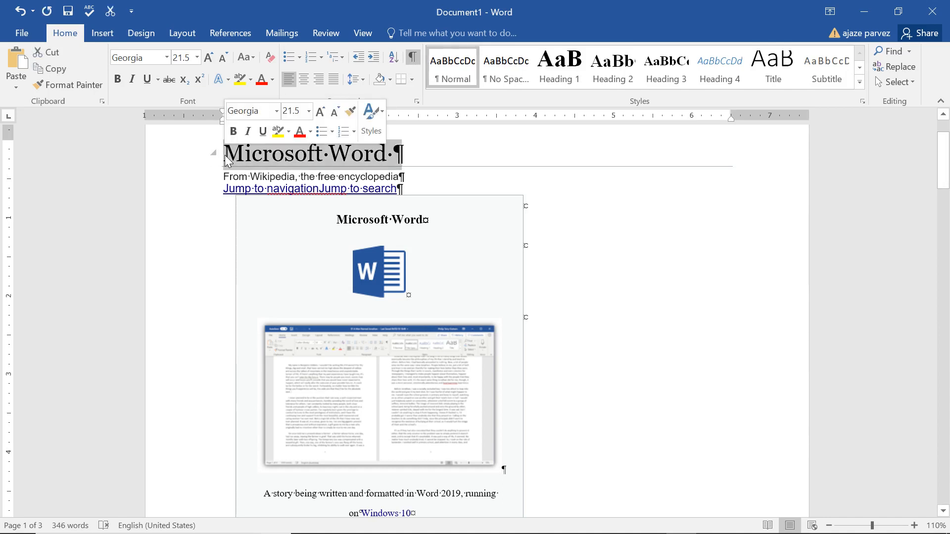
{"action": "left_click", "coordinate": [228, 162]}
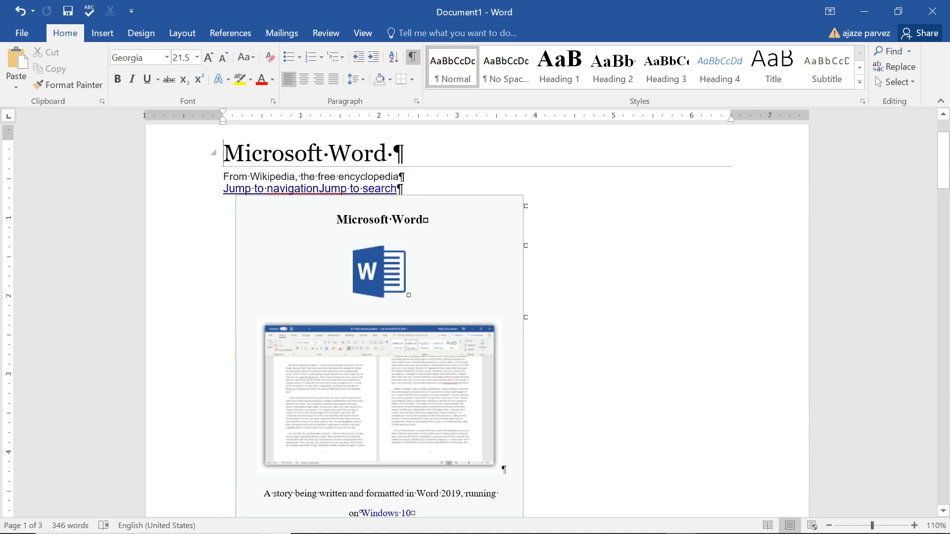
{"action": "triple_click", "coordinate": [227, 163]}
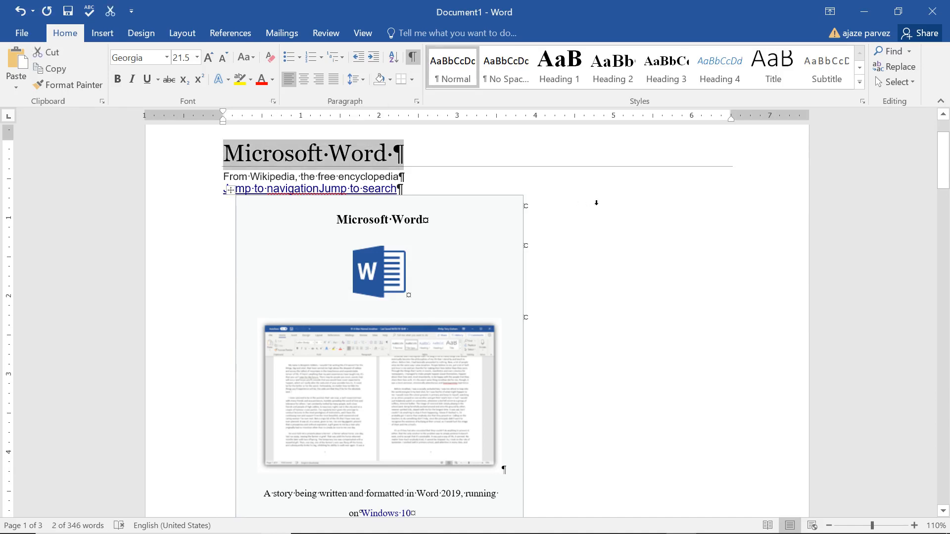
Select the whole Microsoft Word infobox table below the title and review its rows across both pages.
{"action": "left_click", "coordinate": [231, 190]}
{"action": "scroll", "coordinate": [511, 229], "scroll_direction": "down", "scroll_amount": 6}
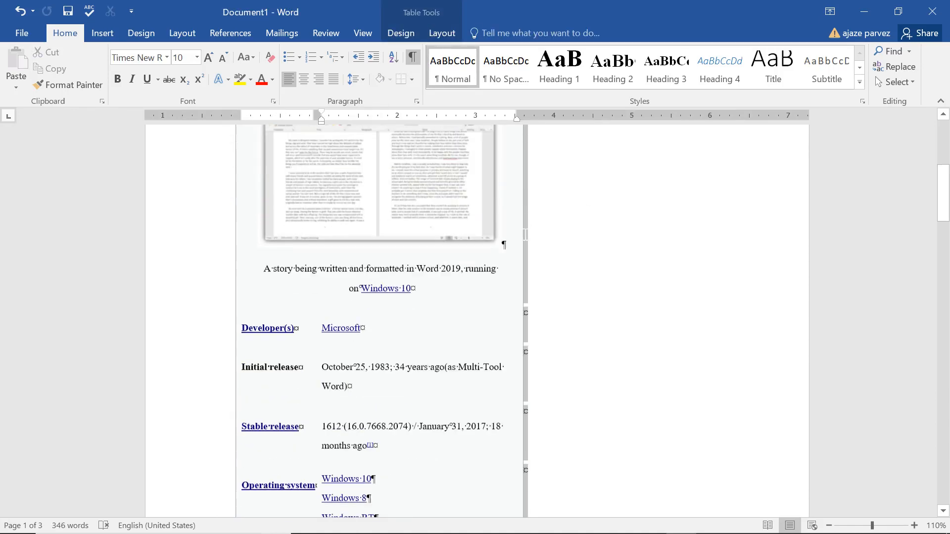
{"action": "scroll", "coordinate": [398, 277], "scroll_direction": "up", "scroll_amount": 3}
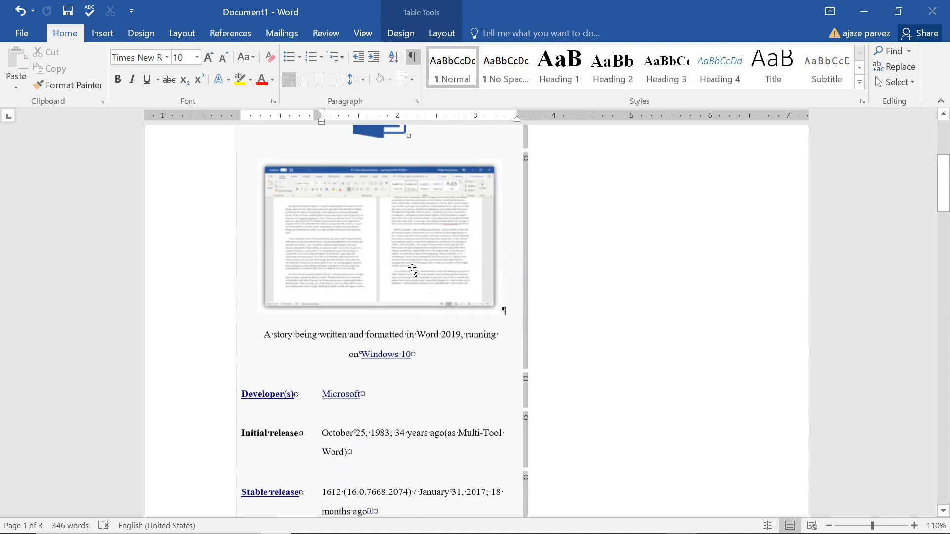
{"action": "scroll", "coordinate": [493, 313], "scroll_direction": "down", "scroll_amount": 3}
{"action": "scroll", "coordinate": [423, 328], "scroll_direction": "down", "scroll_amount": 8}
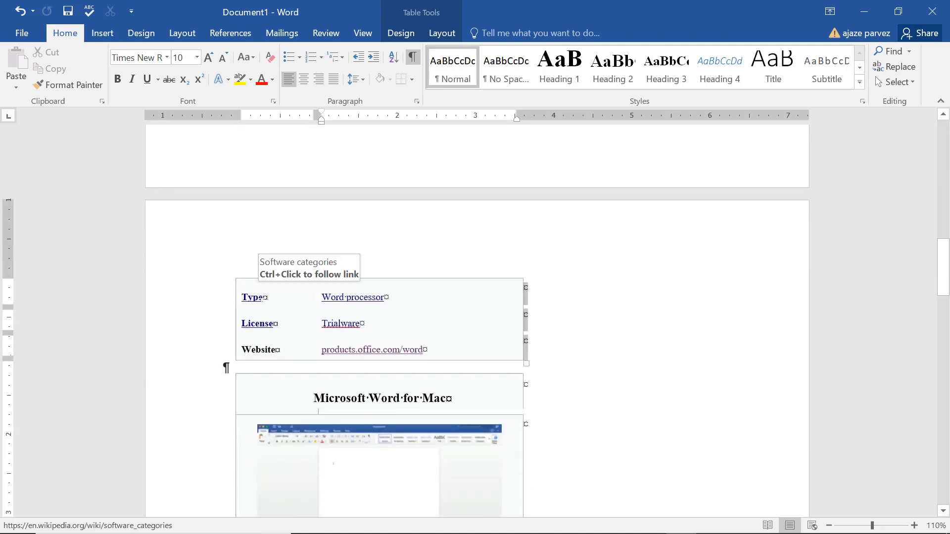
{"action": "scroll", "coordinate": [629, 282], "scroll_direction": "up", "scroll_amount": 4}
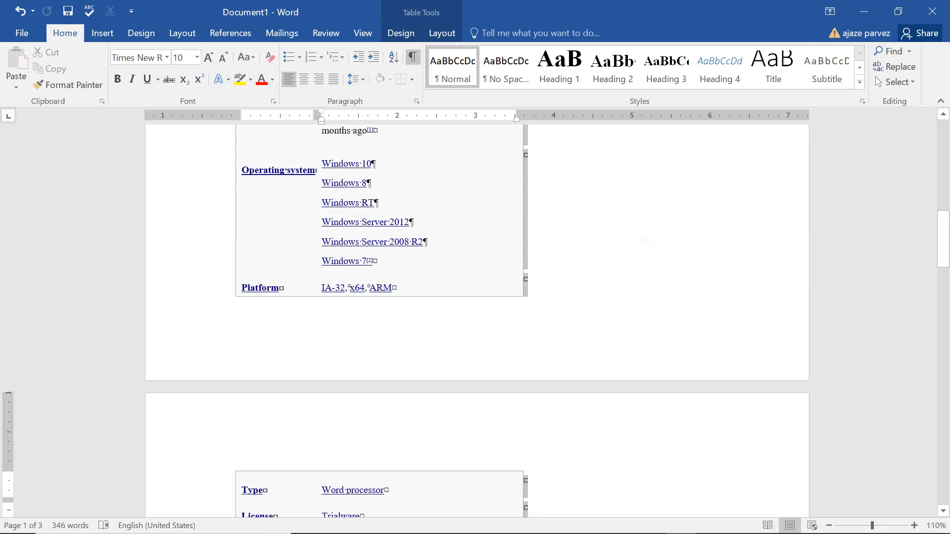
Search the document for "type" and go to the second match.
{"action": "left_click", "coordinate": [895, 53]}
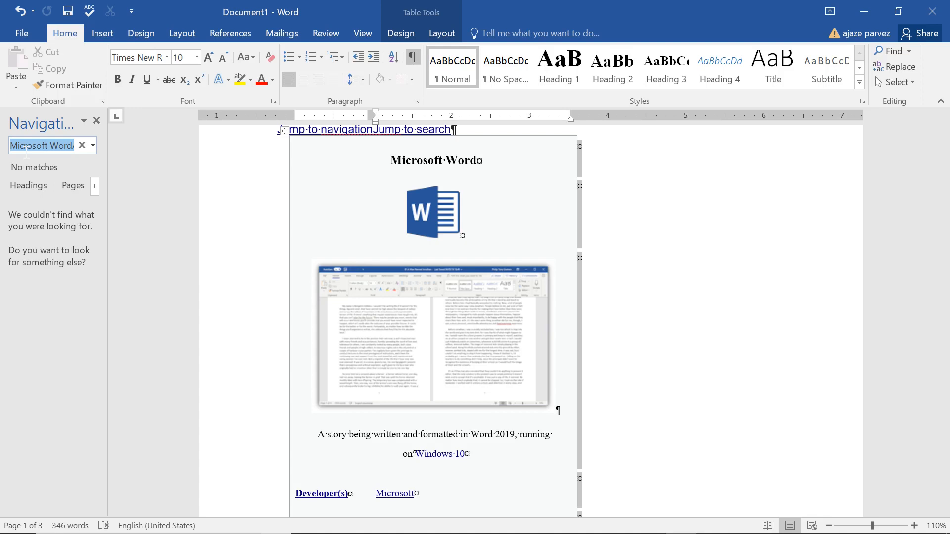
{"action": "type", "text": "type"}
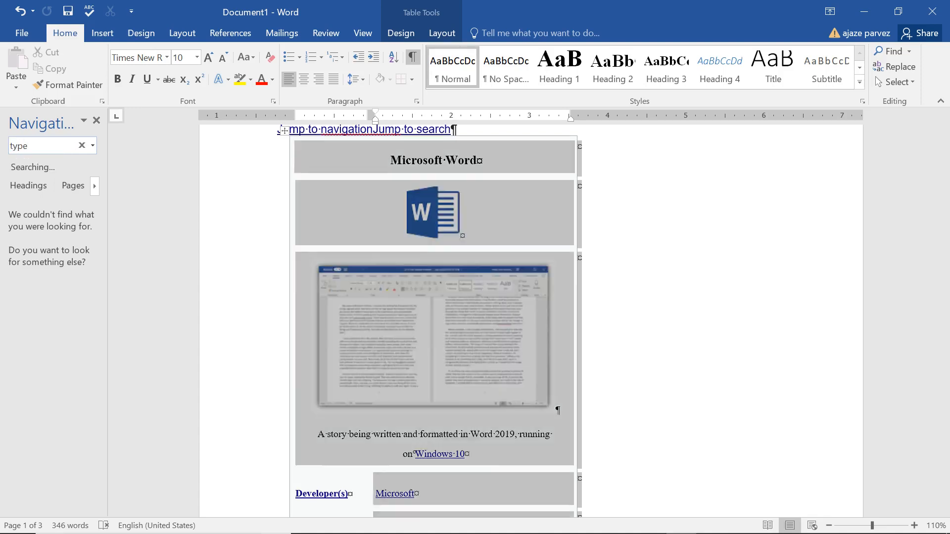
{"action": "key", "text": "Return"}
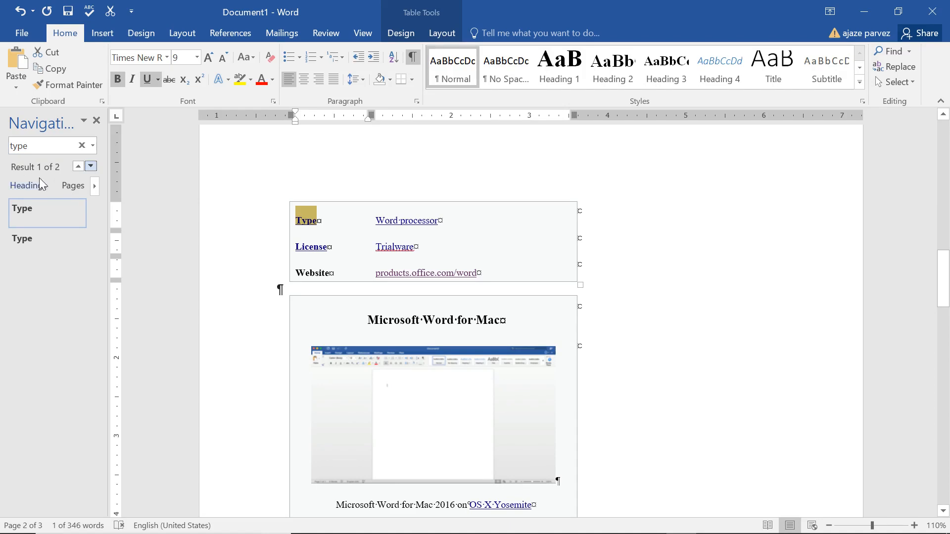
{"action": "left_click", "coordinate": [22, 241]}
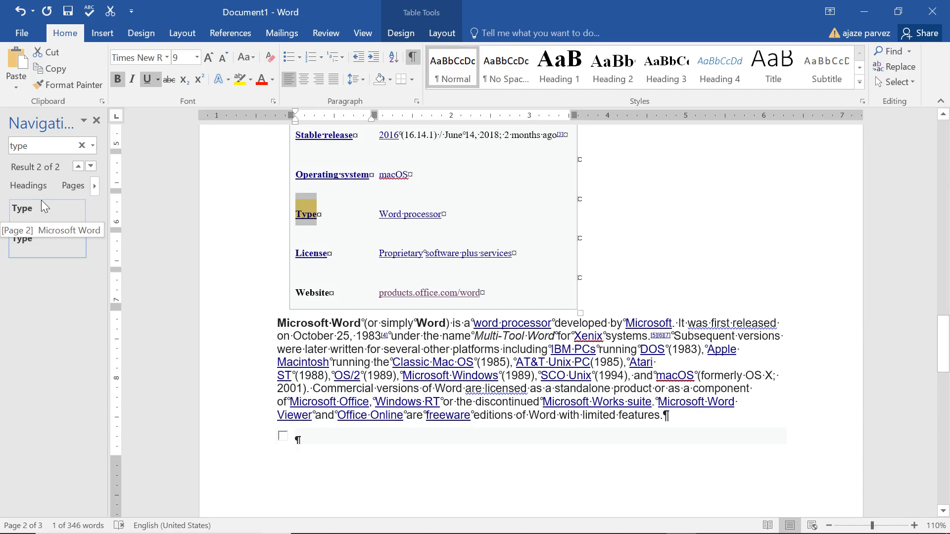
Search the document for "word", review the highlighted matches across the pages, and go to the match in "is a word processor".
{"action": "left_click", "coordinate": [99, 122]}
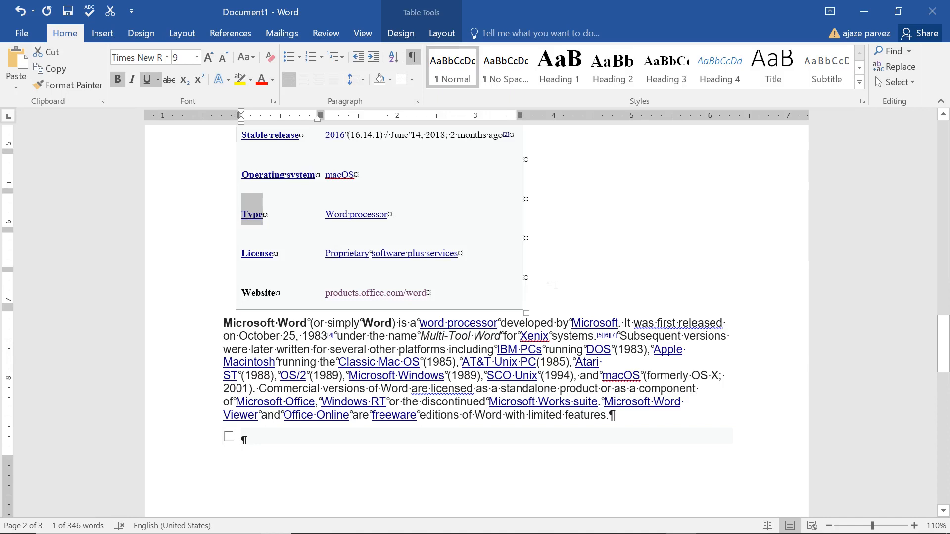
{"action": "key", "text": "ctrl+f"}
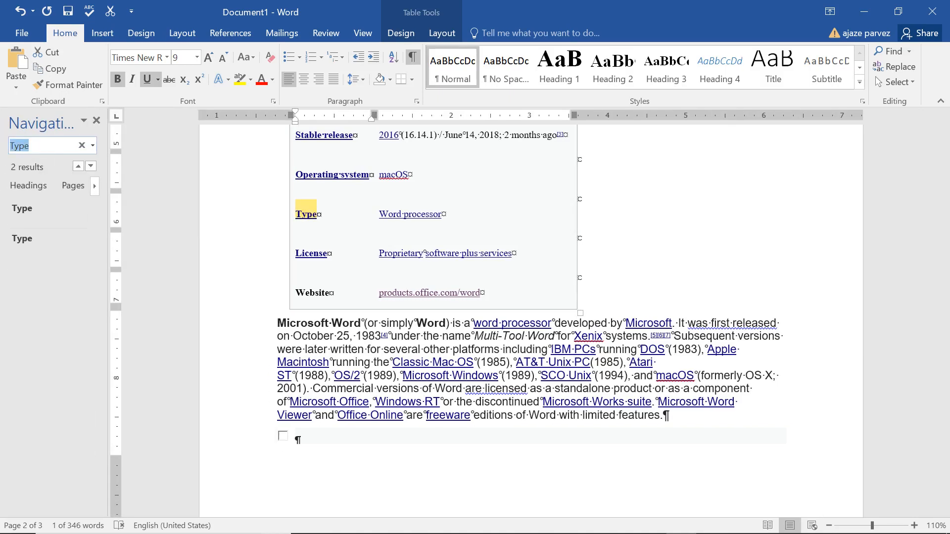
{"action": "type", "text": "word"}
{"action": "key", "text": "Return"}
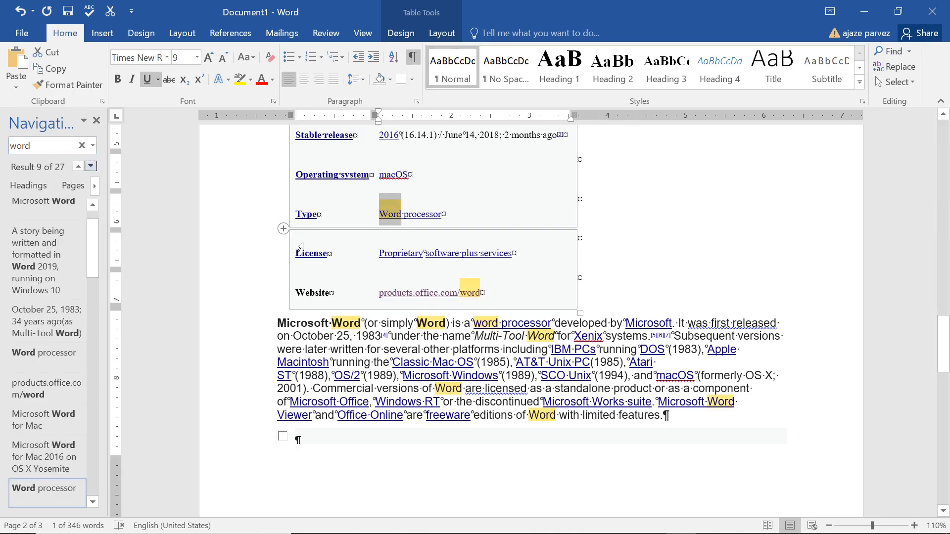
{"action": "scroll", "coordinate": [519, 391], "scroll_direction": "down", "scroll_amount": 5}
{"action": "scroll", "coordinate": [522, 398], "scroll_direction": "up", "scroll_amount": 10}
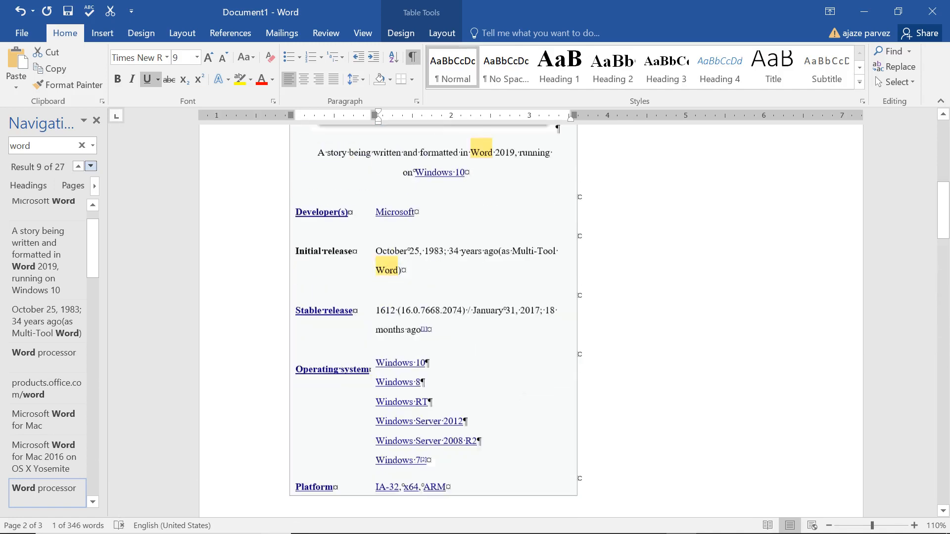
{"action": "scroll", "coordinate": [522, 398], "scroll_direction": "up", "scroll_amount": 5}
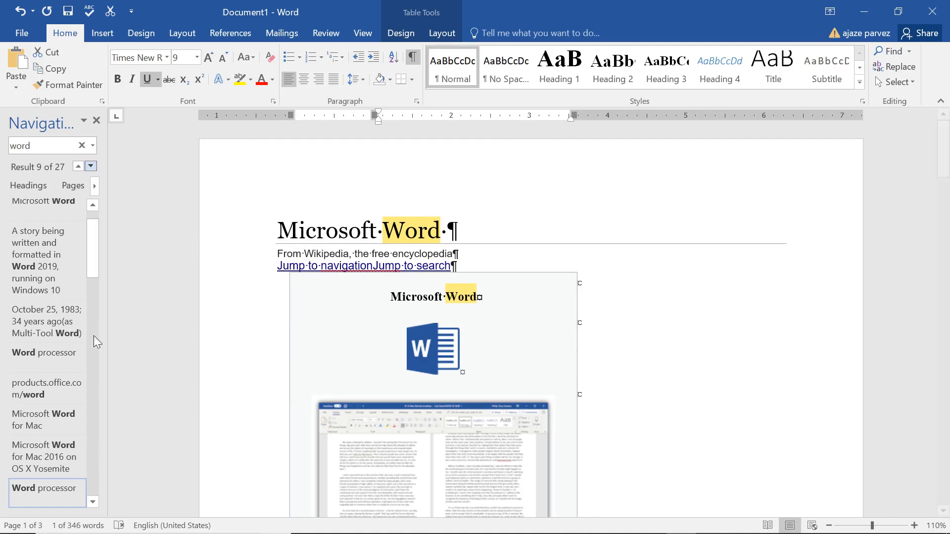
{"action": "scroll", "coordinate": [45, 370], "scroll_direction": "down", "scroll_amount": 5}
{"action": "left_click", "coordinate": [56, 386]}
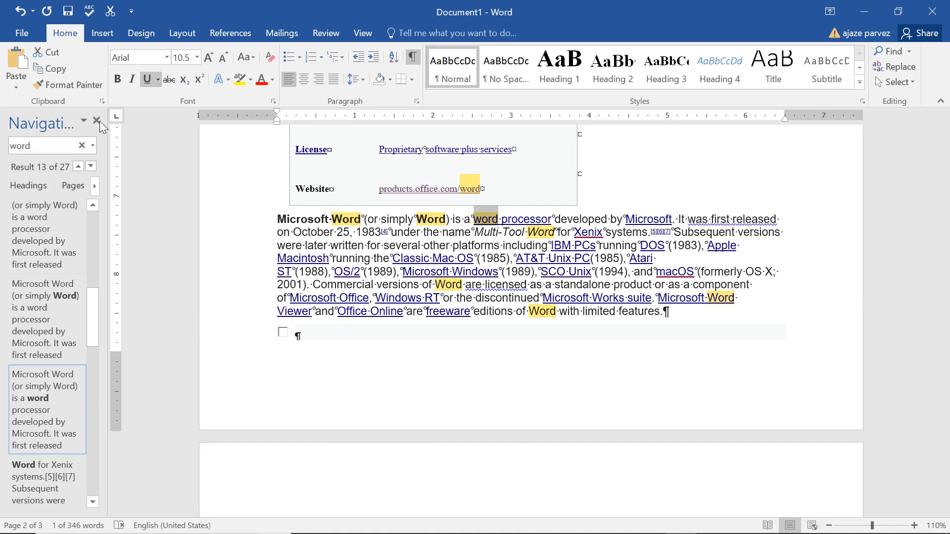
Place the cursor at the end of the "Microsoft Word" title on the first page and close the search results.
{"action": "left_click", "coordinate": [440, 242]}
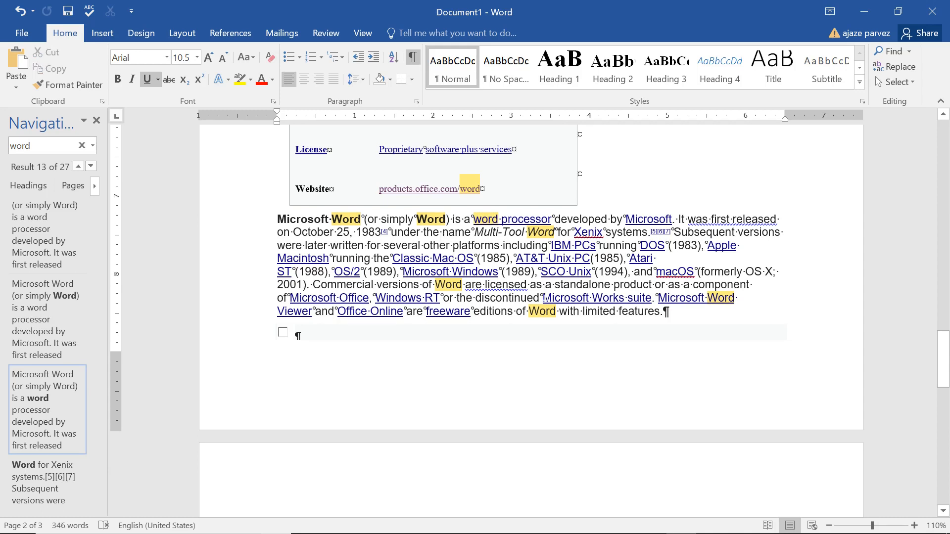
{"action": "scroll", "coordinate": [453, 256], "scroll_direction": "up", "scroll_amount": 15}
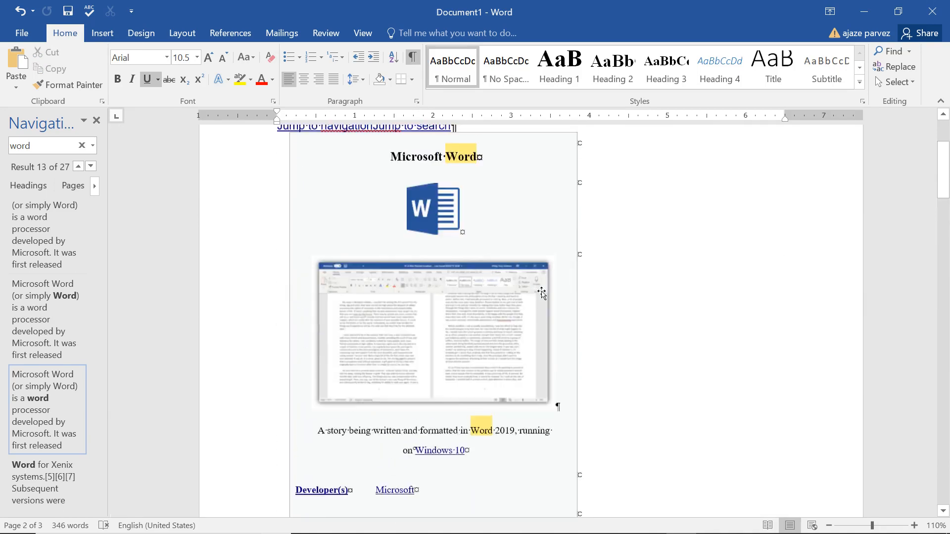
{"action": "scroll", "coordinate": [542, 293], "scroll_direction": "up", "scroll_amount": 3}
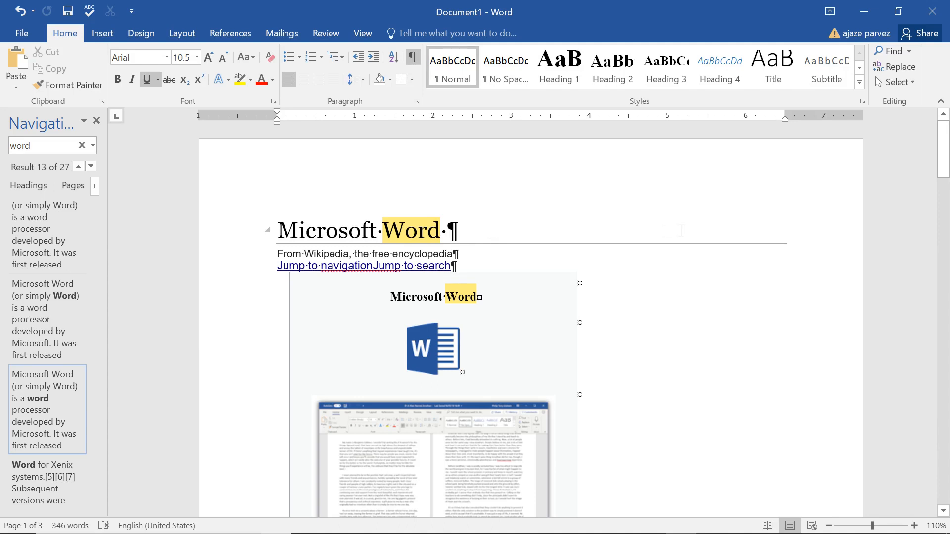
{"action": "left_click", "coordinate": [859, 219]}
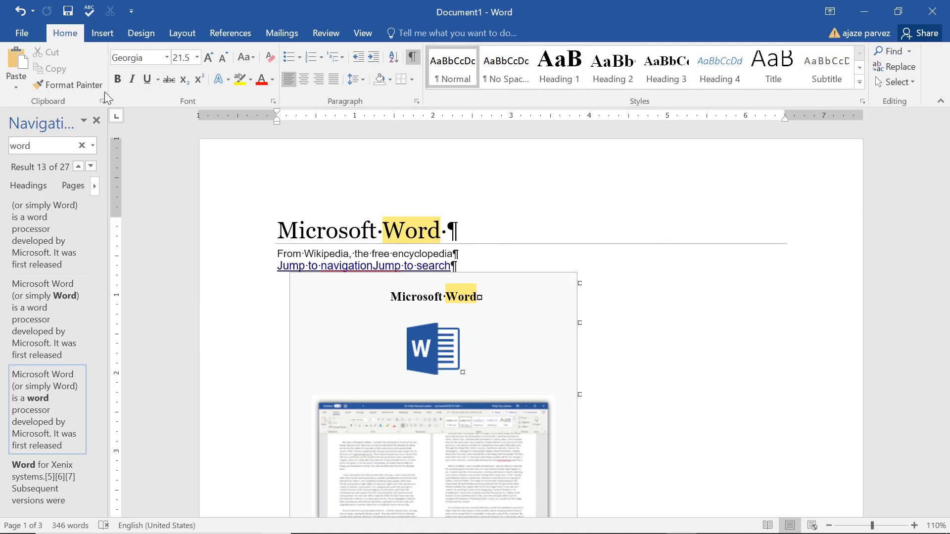
{"action": "left_click", "coordinate": [96, 120]}
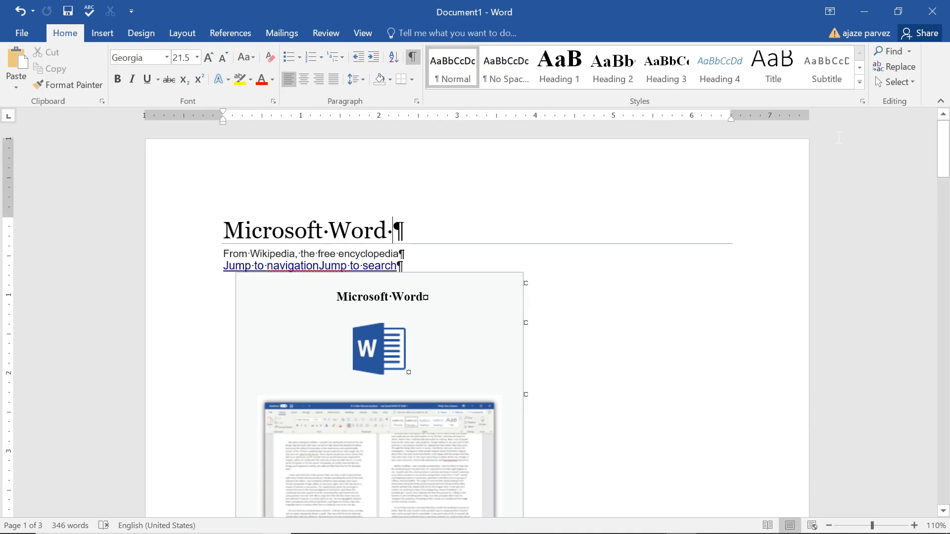
Look at the Replace and Find options of the Find and Replace dialog, and close it.
{"action": "left_click", "coordinate": [894, 67]}
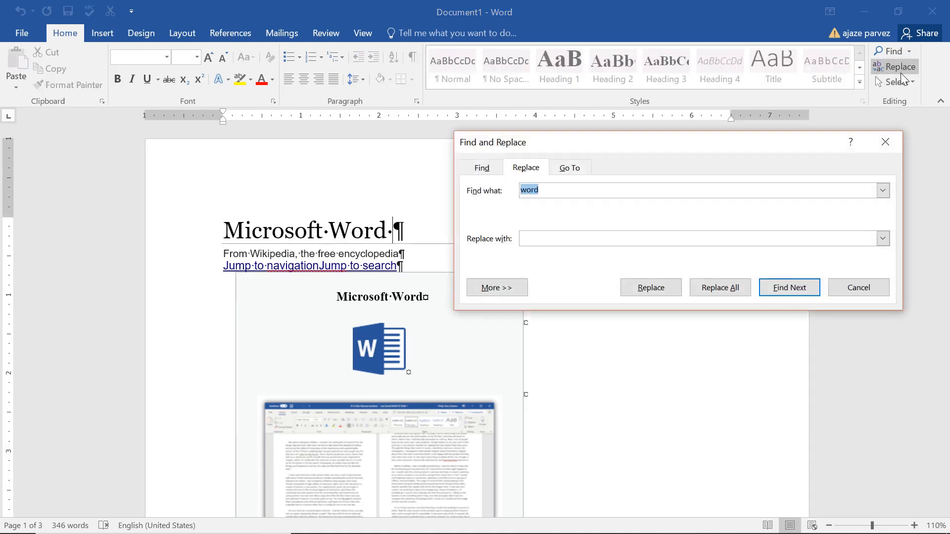
{"action": "left_click", "coordinate": [885, 143]}
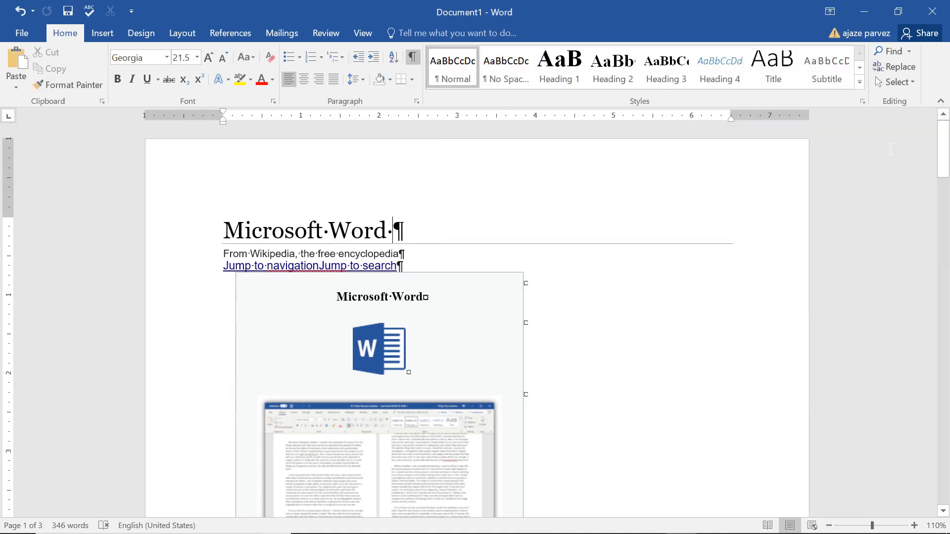
{"action": "left_click", "coordinate": [894, 52]}
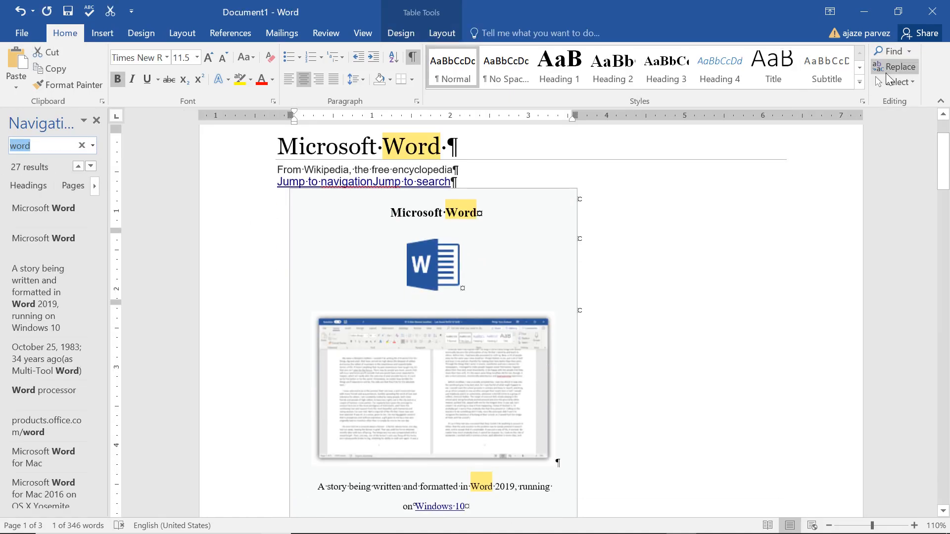
{"action": "left_click", "coordinate": [96, 121]}
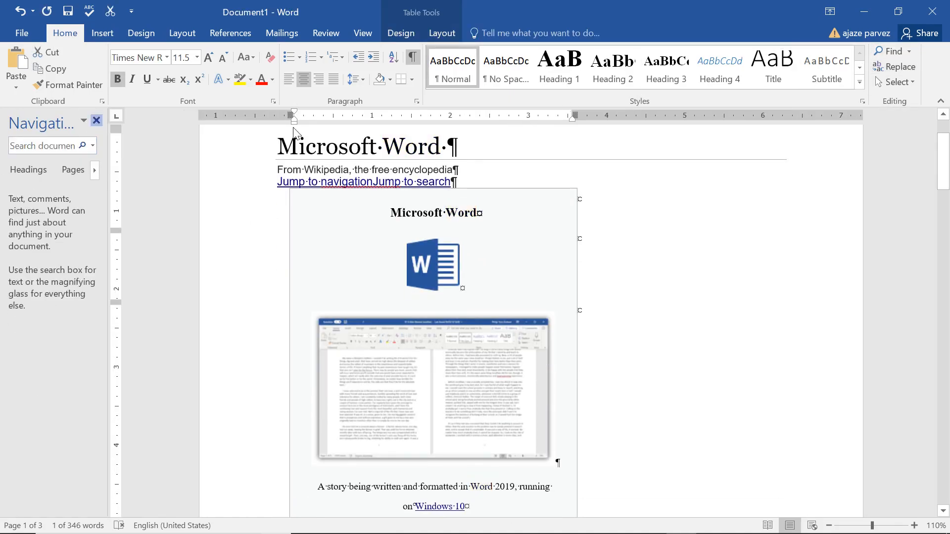
{"action": "left_click", "coordinate": [894, 67]}
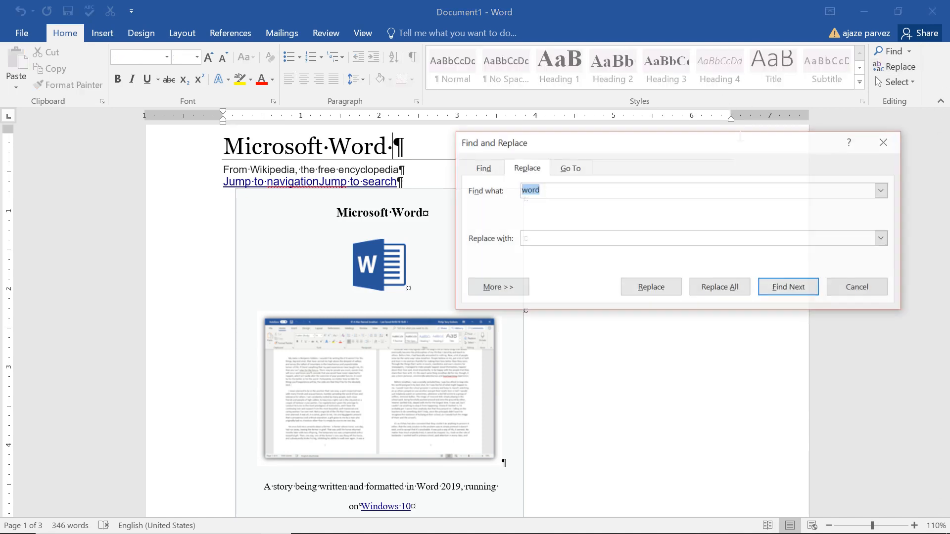
{"action": "left_click_drag", "start_coordinate": [612, 150], "coordinate": [422, 159]}
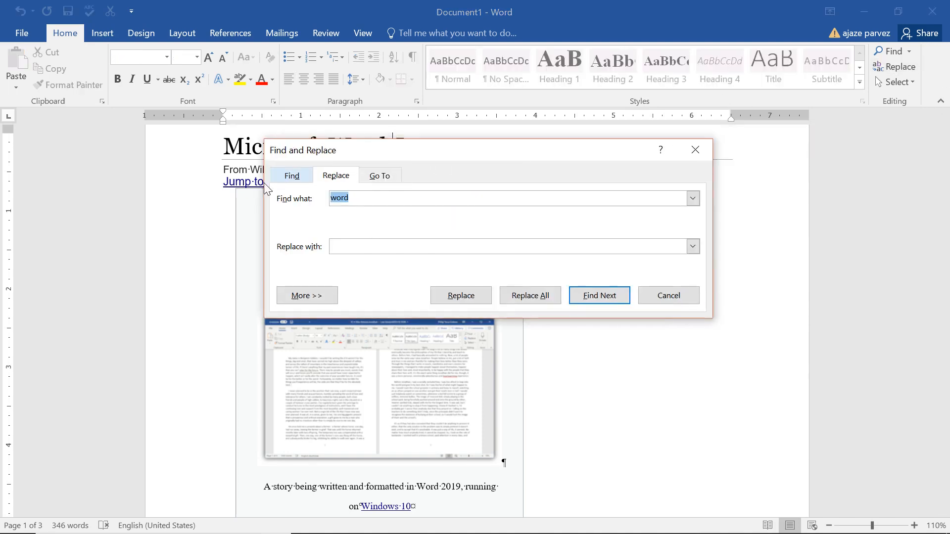
{"action": "left_click", "coordinate": [285, 179]}
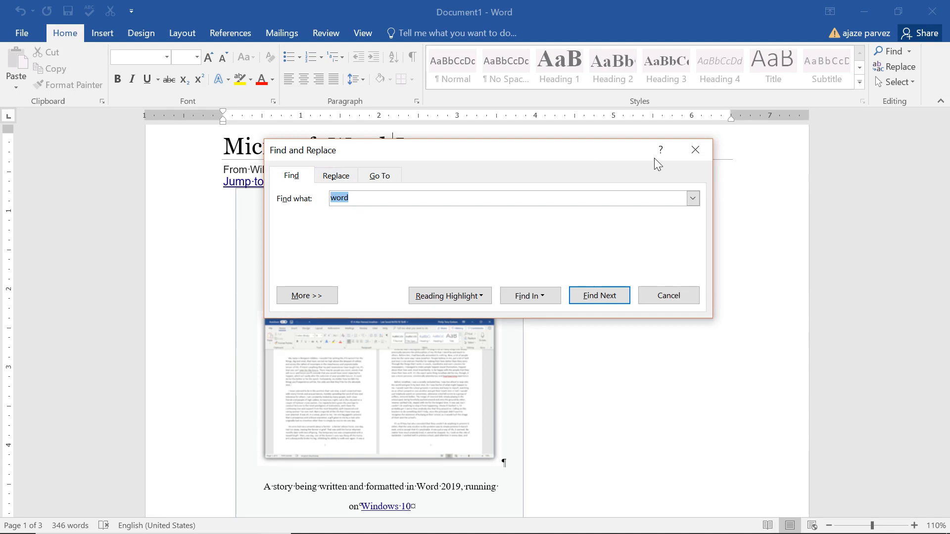
{"action": "left_click", "coordinate": [705, 149]}
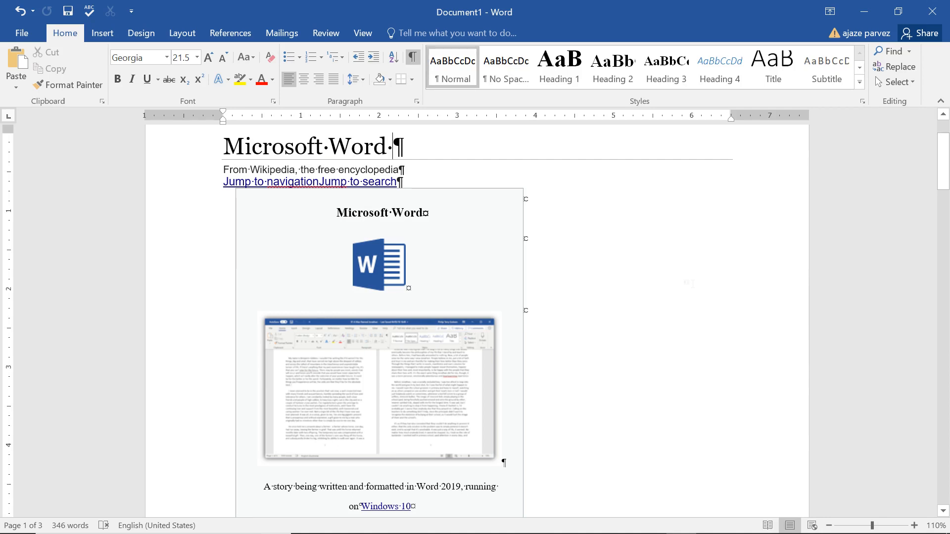
Replace "word" with "wordy" in the infobox heading "Microsoft Word" only, using Find and Replace.
{"action": "key", "text": "ctrl+h"}
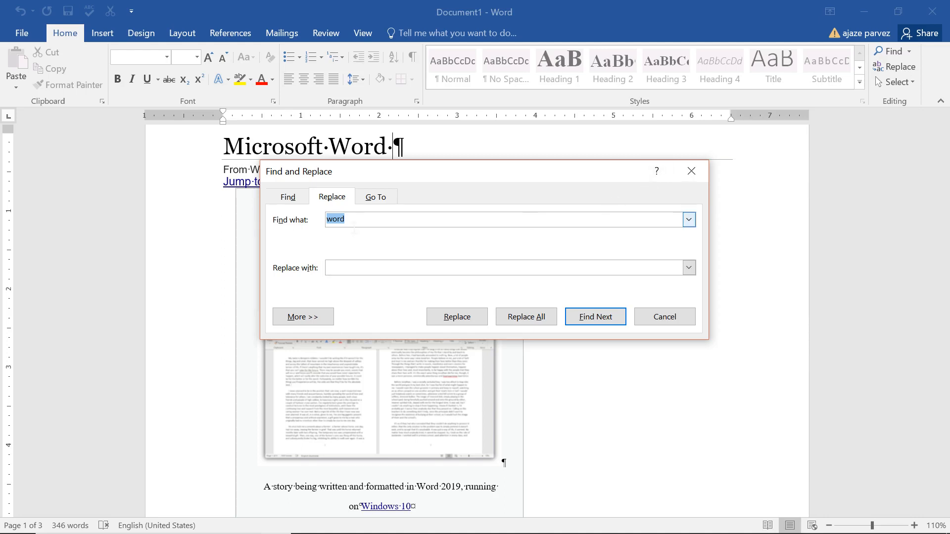
{"action": "left_click", "coordinate": [354, 226]}
{"action": "double_click", "coordinate": [366, 229]}
{"action": "left_click", "coordinate": [389, 273]}
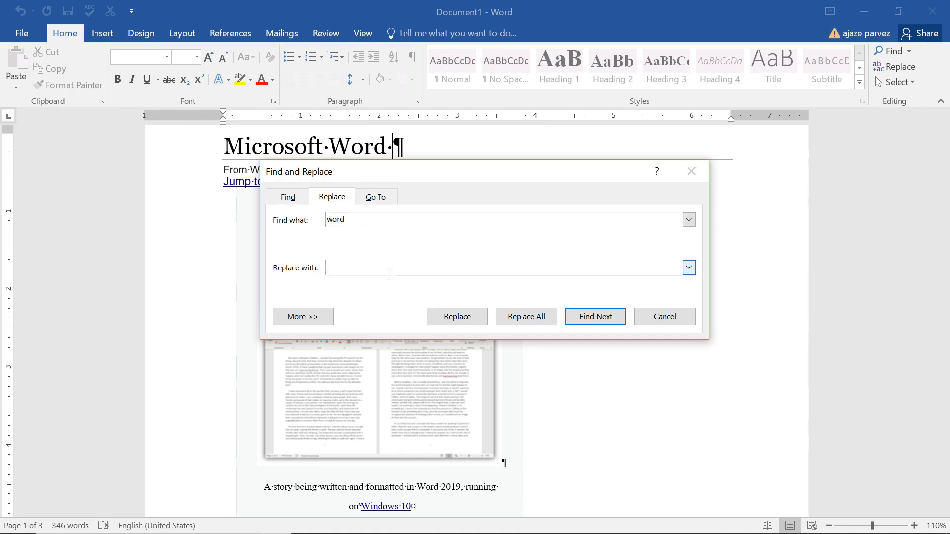
{"action": "type", "text": "wordy"}
{"action": "left_click", "coordinate": [457, 316]}
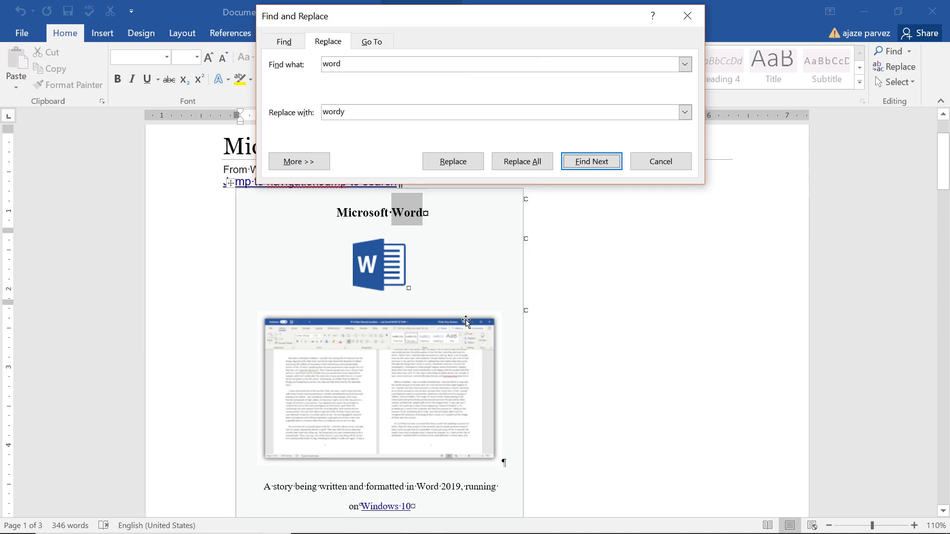
{"action": "left_click_drag", "start_coordinate": [459, 20], "coordinate": [736, 46]}
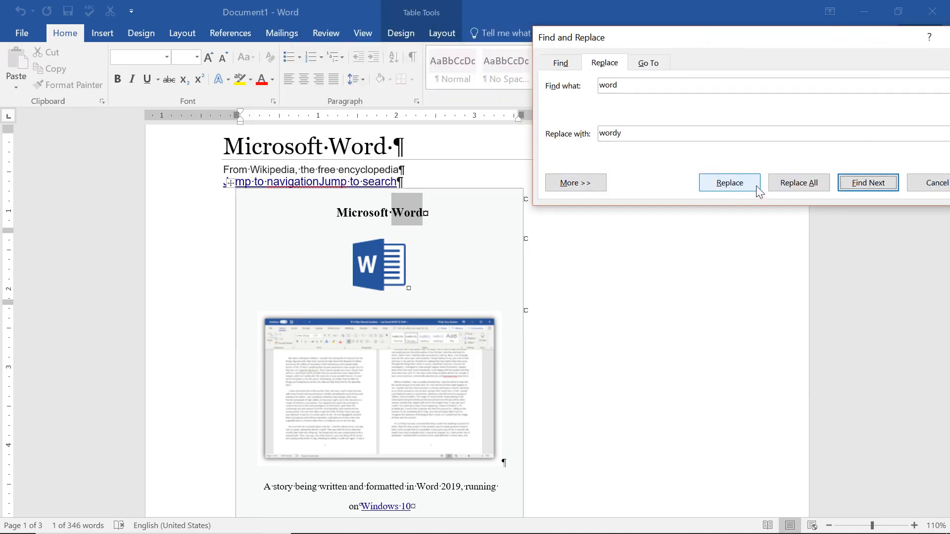
{"action": "left_click", "coordinate": [739, 190]}
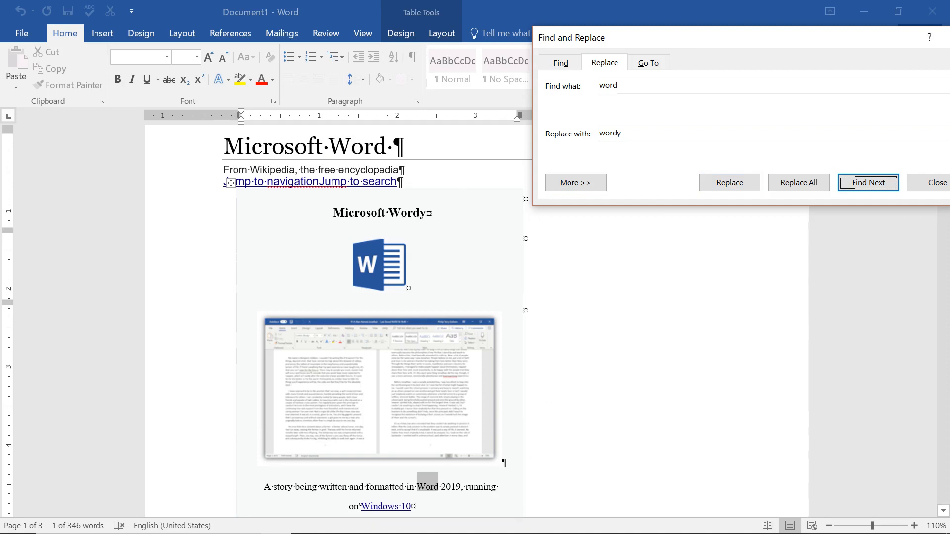
Place the cursor at the end of the title paragraph and cancel closing the document.
{"action": "left_click", "coordinate": [363, 221]}
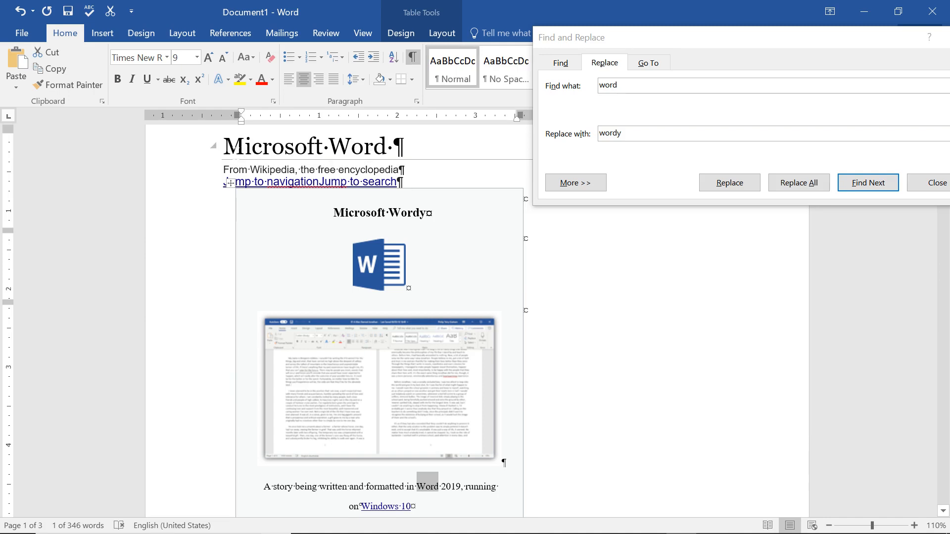
{"action": "left_click", "coordinate": [231, 153]}
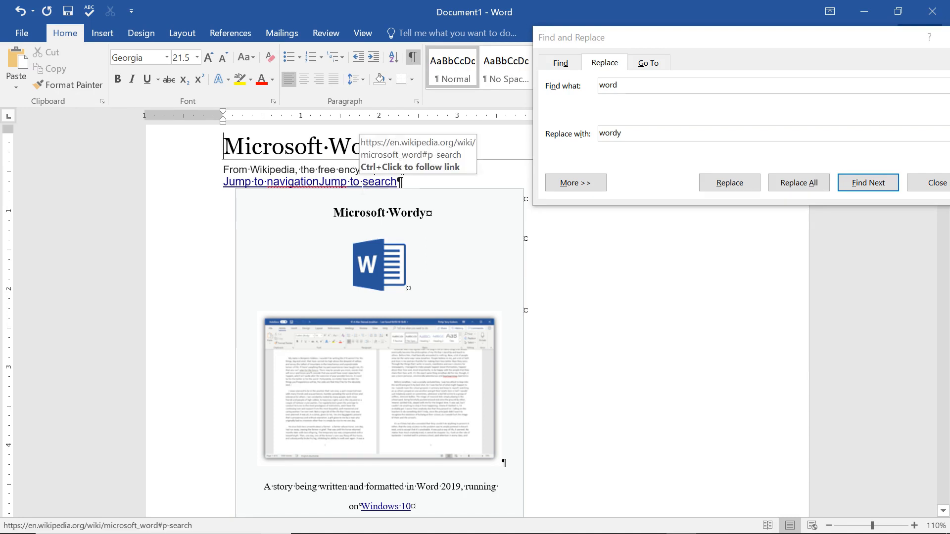
{"action": "key", "text": "End"}
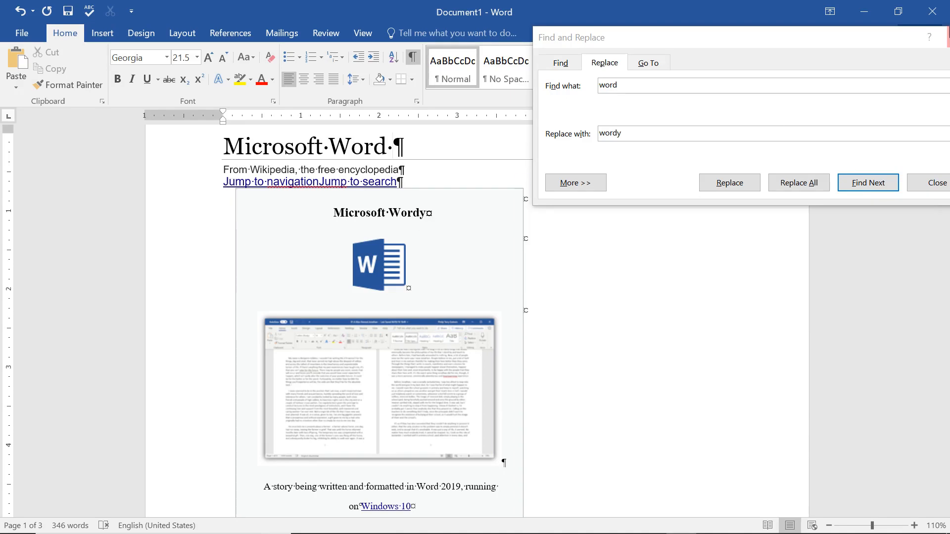
{"action": "left_click", "coordinate": [932, 11]}
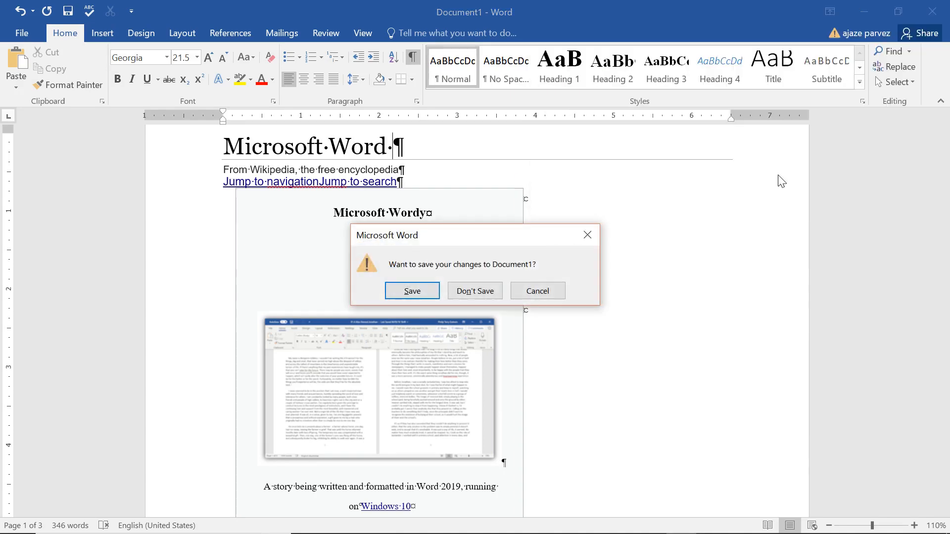
{"action": "left_click", "coordinate": [548, 291]}
Undo the "wordy" replacement in the infobox heading and delete the extra "Microsoft" from the end of the title.
{"action": "left_click_drag", "start_coordinate": [899, 47], "coordinate": [685, 43]}
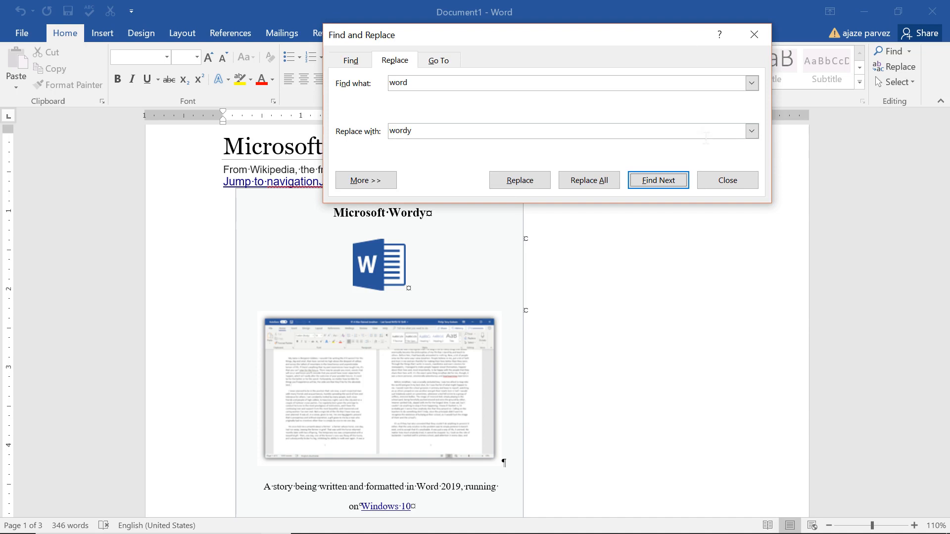
{"action": "left_click", "coordinate": [727, 180]}
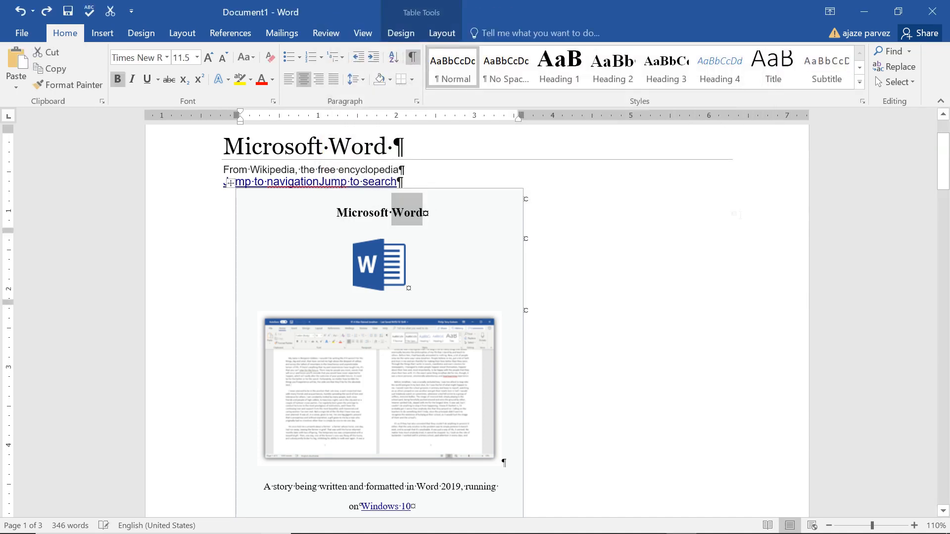
{"action": "key", "text": "ctrl+z"}
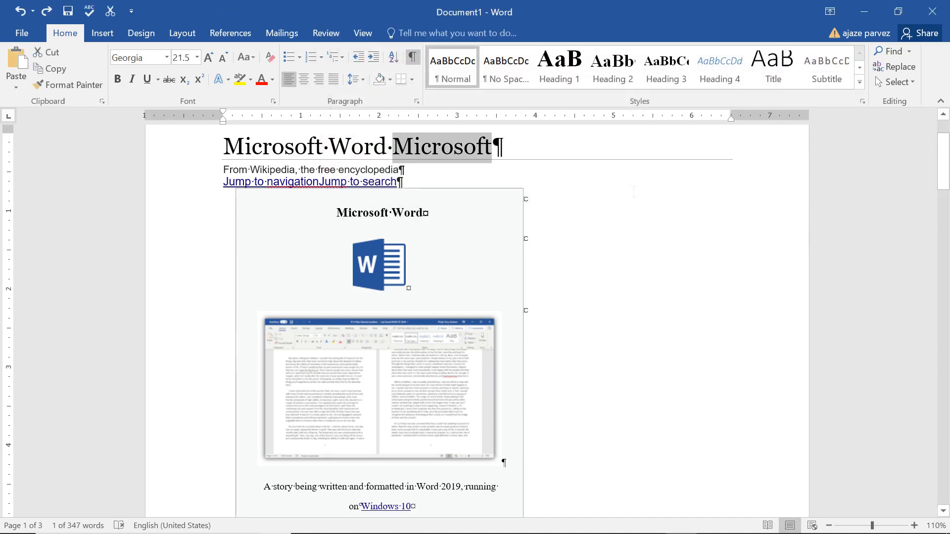
{"action": "key", "text": "Delete"}
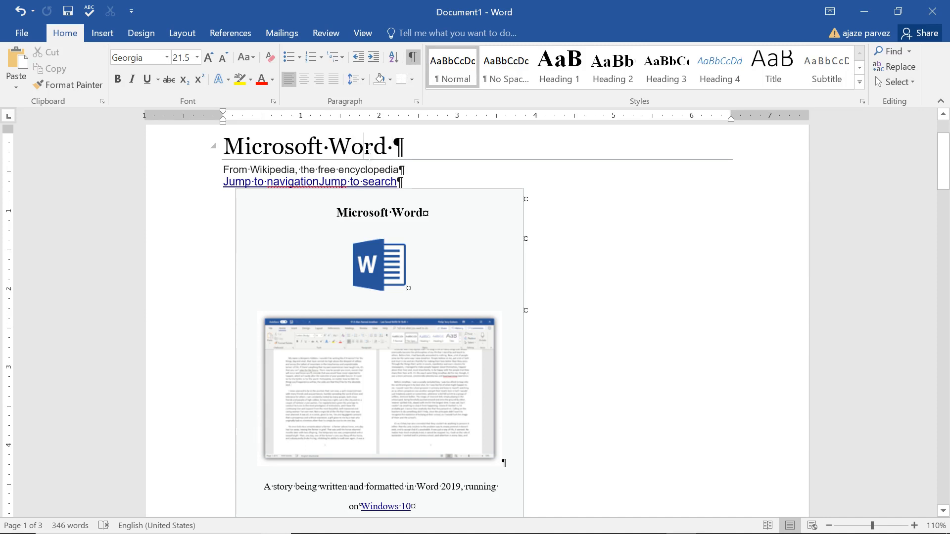
Open Find and Replace for the title's "Word" and set the replacement text to "replaced".
{"action": "double_click", "coordinate": [362, 148]}
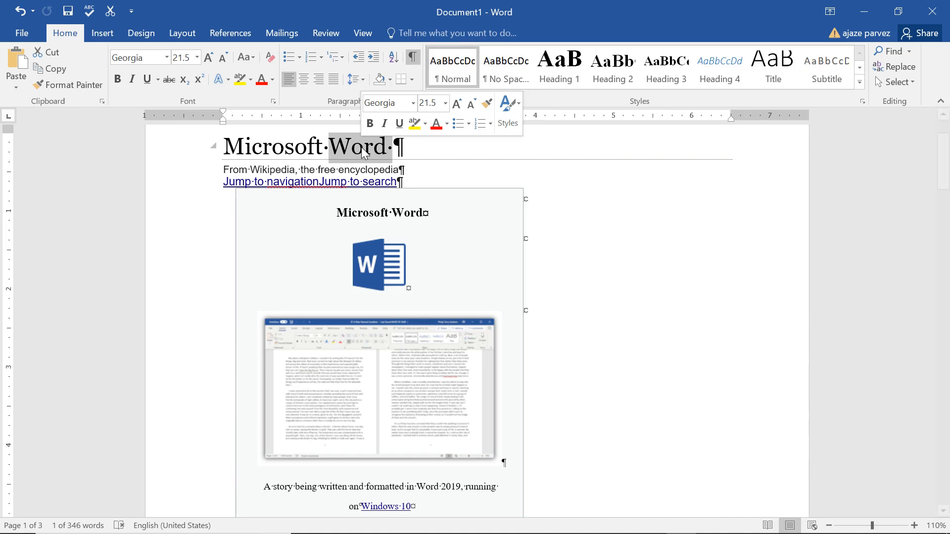
{"action": "key", "text": "ctrl+h"}
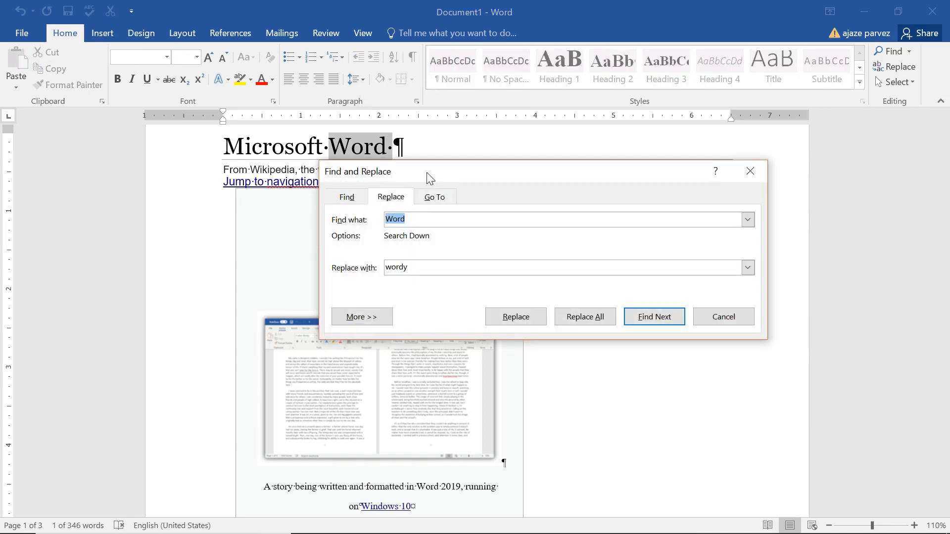
{"action": "left_click_drag", "start_coordinate": [426, 176], "coordinate": [492, 183]}
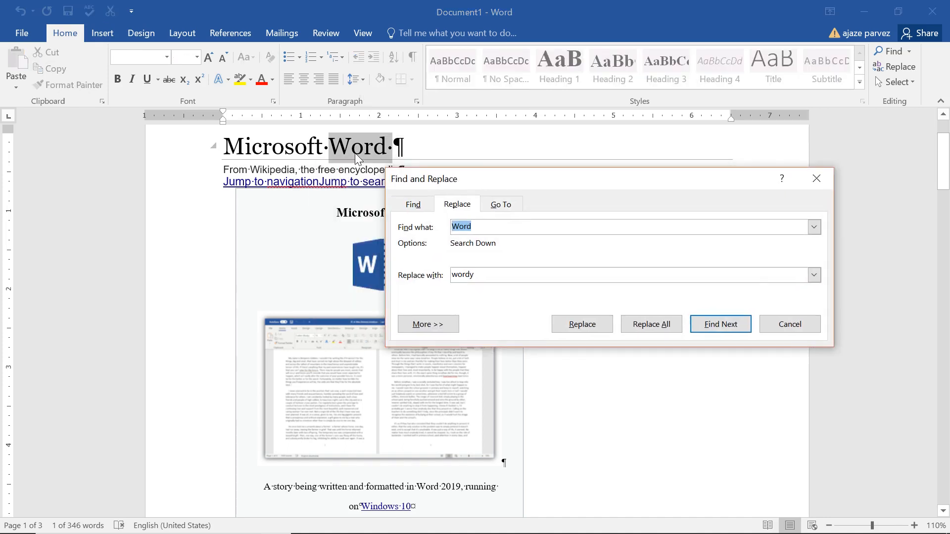
{"action": "left_click_drag", "start_coordinate": [457, 227], "coordinate": [430, 226]}
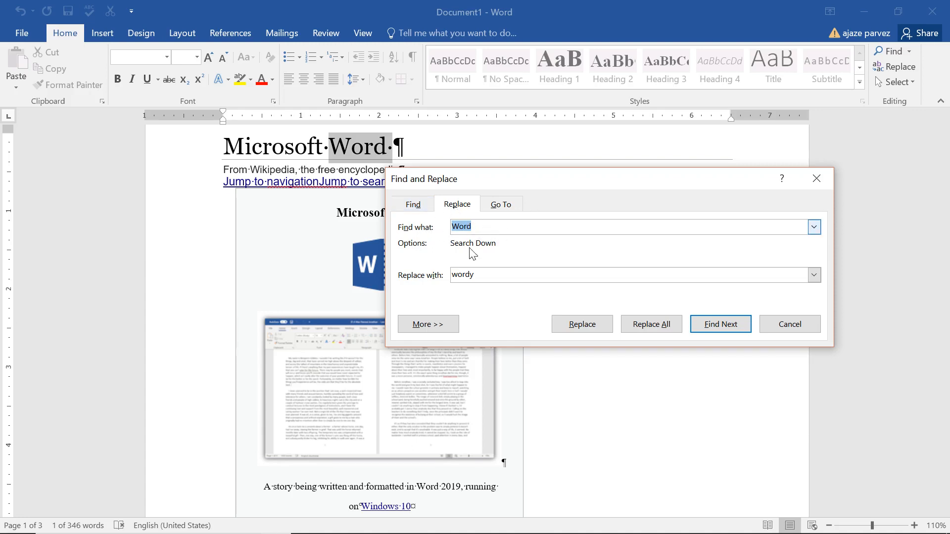
{"action": "left_click", "coordinate": [494, 280]}
{"action": "key", "text": "BackSpace"}
{"action": "key", "text": "BackSpace"}
{"action": "key", "text": "BackSpace"}
{"action": "key", "text": "BackSpace"}
{"action": "key", "text": "BackSpace"}
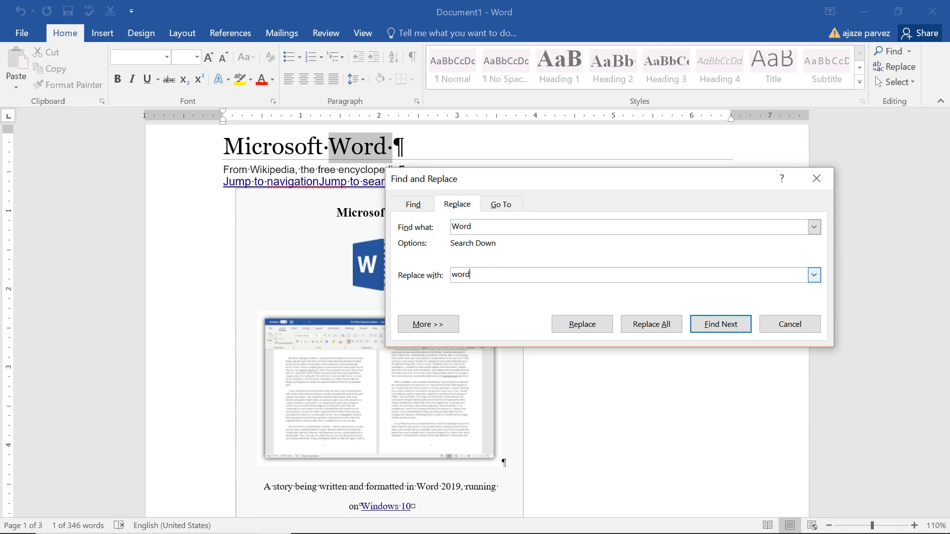
{"action": "type", "text": "replaced"}
Expand the search options and enable Find whole words only and Match case for the "Word" search.
{"action": "left_click", "coordinate": [434, 326]}
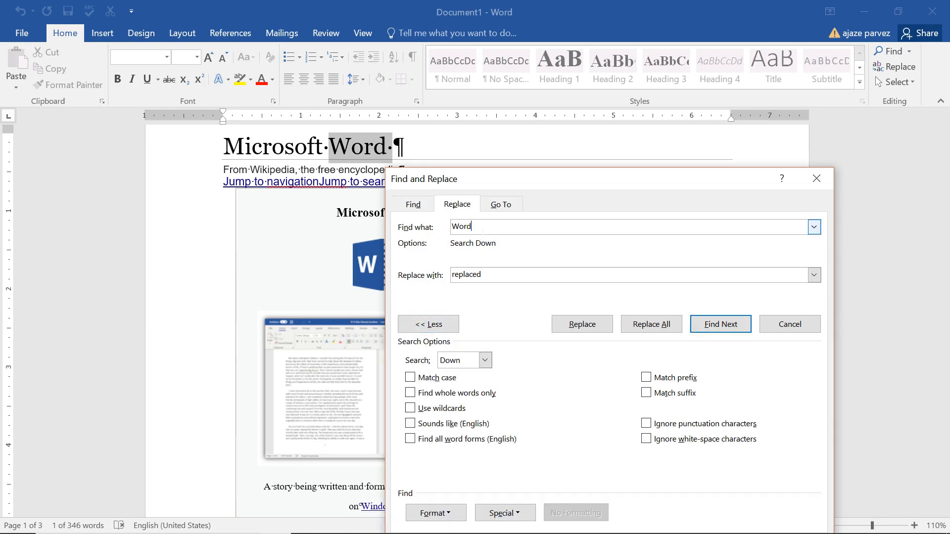
{"action": "double_click", "coordinate": [453, 230]}
{"action": "key", "text": "Delete"}
{"action": "key", "text": "ctrl+z"}
{"action": "left_click_drag", "start_coordinate": [513, 182], "coordinate": [586, 174]}
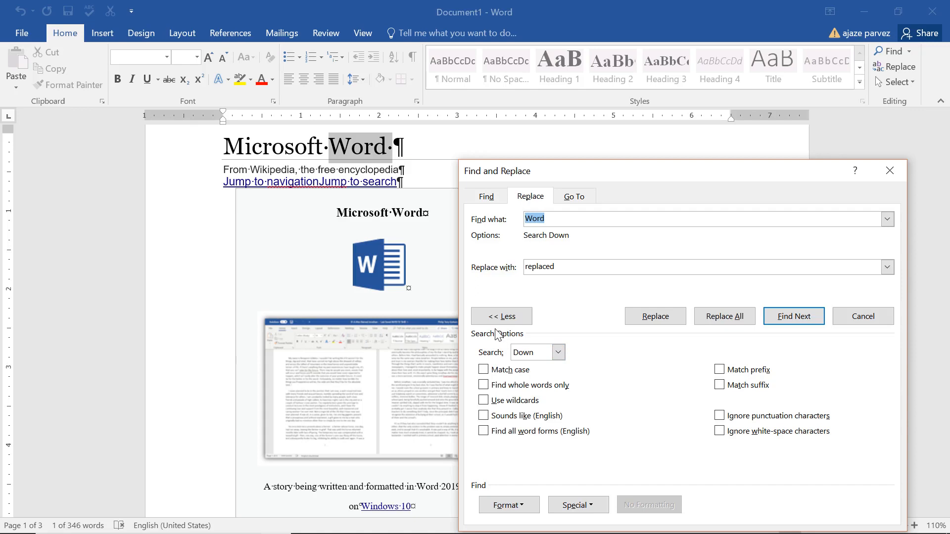
{"action": "left_click", "coordinate": [488, 389]}
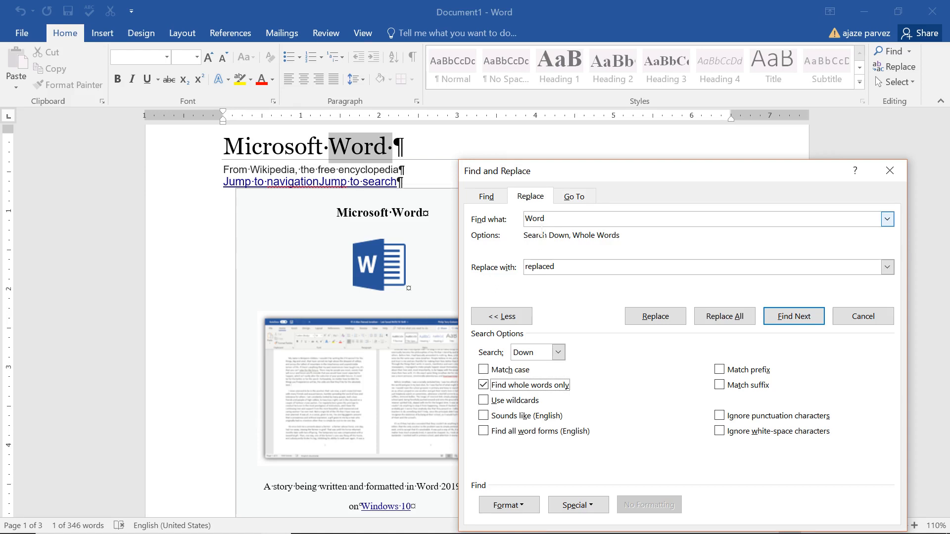
{"action": "left_click_drag", "start_coordinate": [533, 218], "coordinate": [524, 219]}
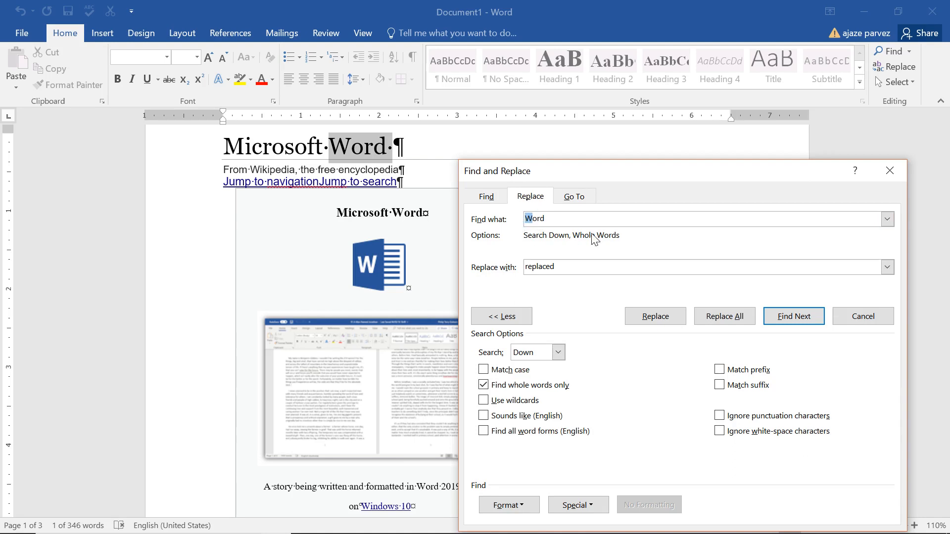
{"action": "left_click", "coordinate": [553, 220]}
{"action": "left_click", "coordinate": [483, 374]}
{"action": "left_click", "coordinate": [562, 220]}
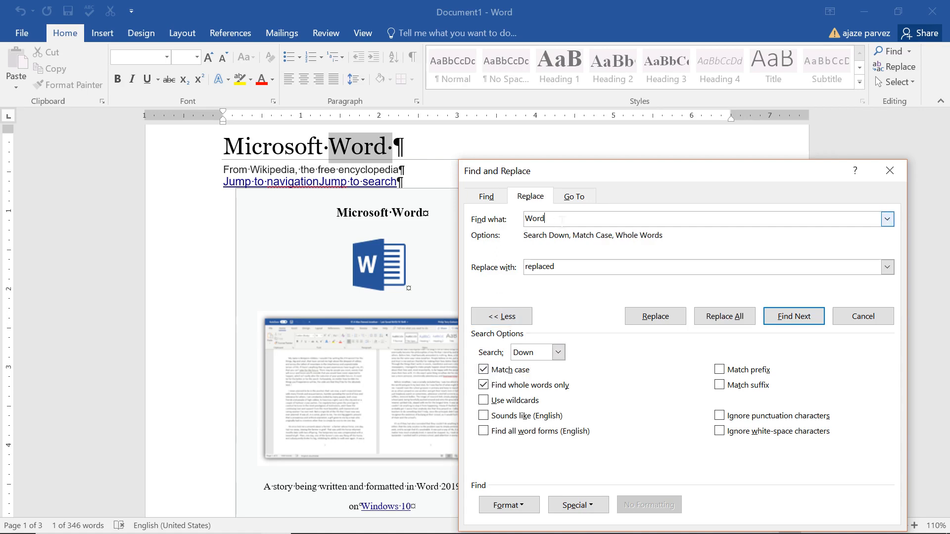
Change the replacement text to "learning word".
{"action": "left_click_drag", "start_coordinate": [561, 219], "coordinate": [517, 221]}
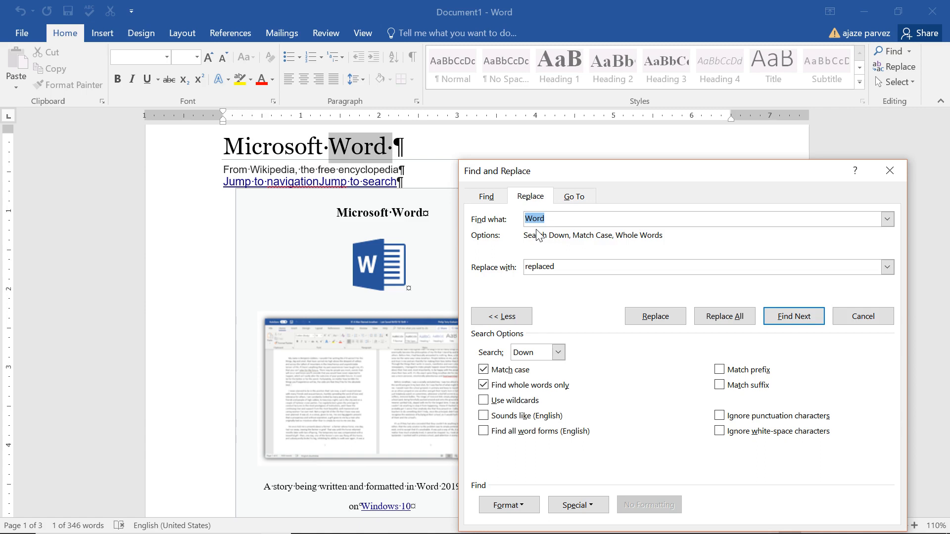
{"action": "key", "text": "Tab"}
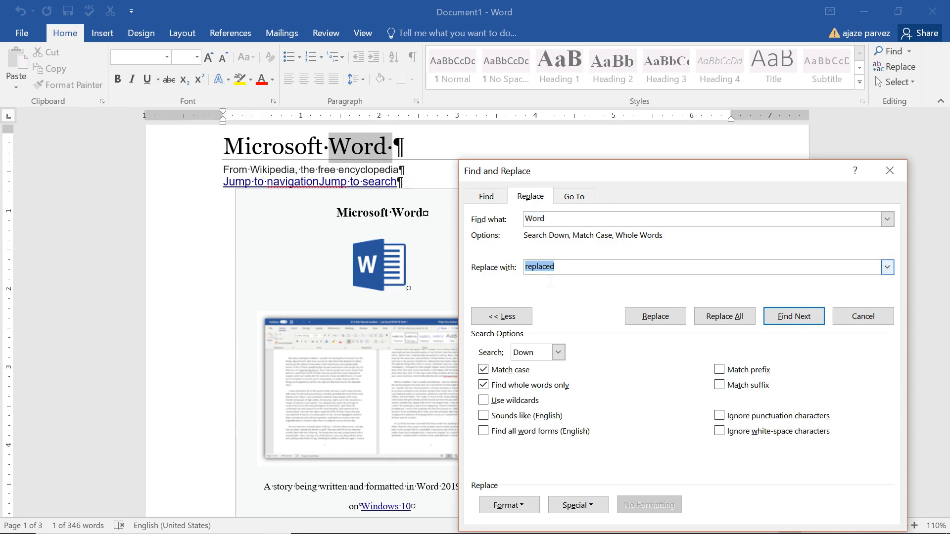
{"action": "type", "text": "learning word"}
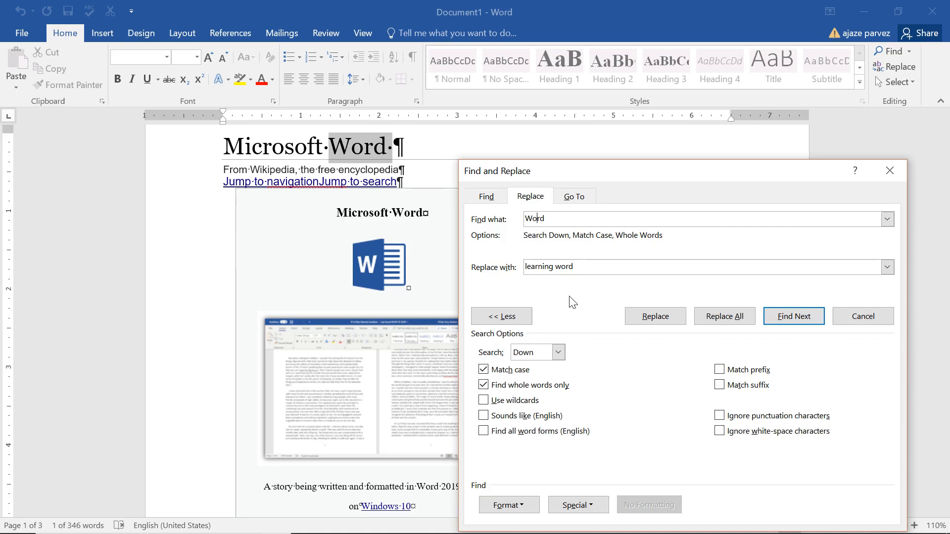
Place the cursor at the start of the line below the title and set the search direction to All.
{"action": "left_click", "coordinate": [388, 178]}
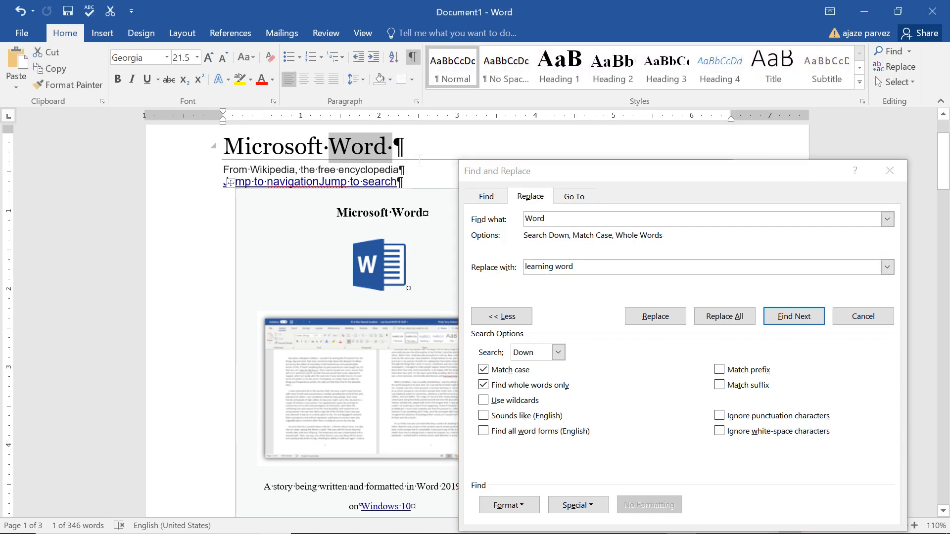
{"action": "left_click", "coordinate": [394, 148]}
{"action": "key", "text": "Right"}
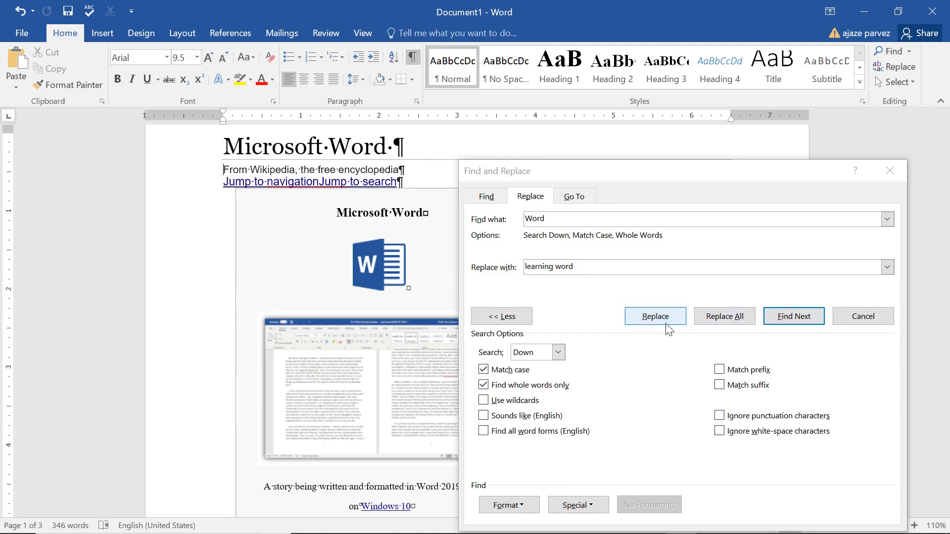
{"action": "left_click", "coordinate": [557, 354]}
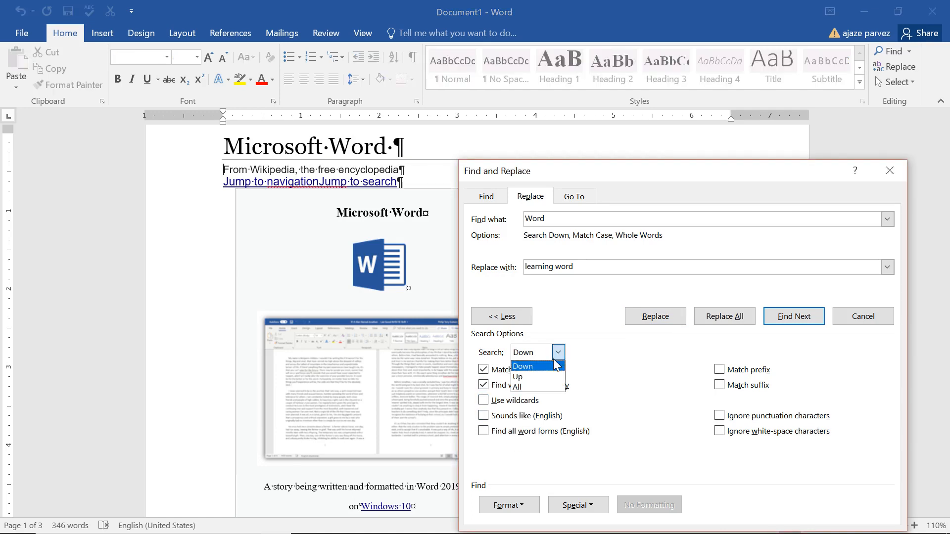
{"action": "left_click", "coordinate": [525, 386]}
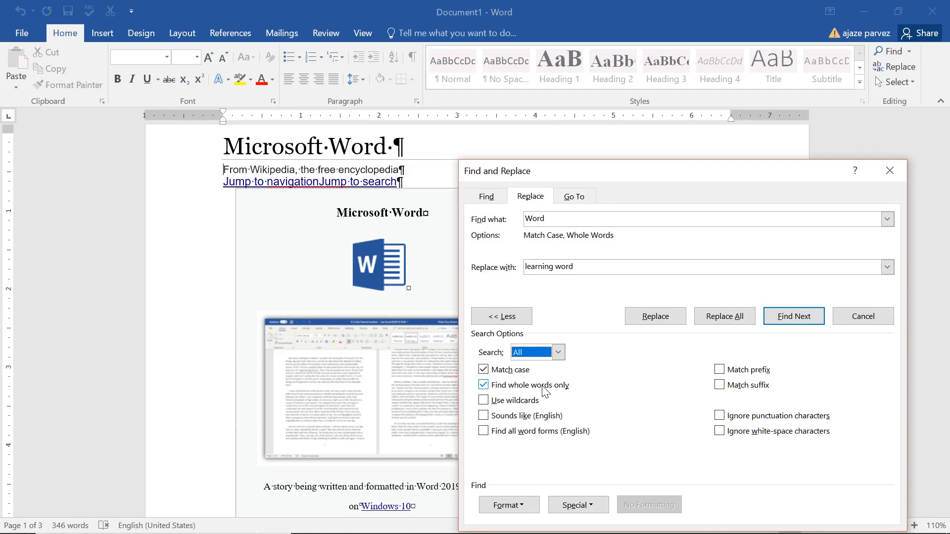
Replace all occurrences of "Word" with "learning word" and close Find and Replace.
{"action": "double_click", "coordinate": [540, 218]}
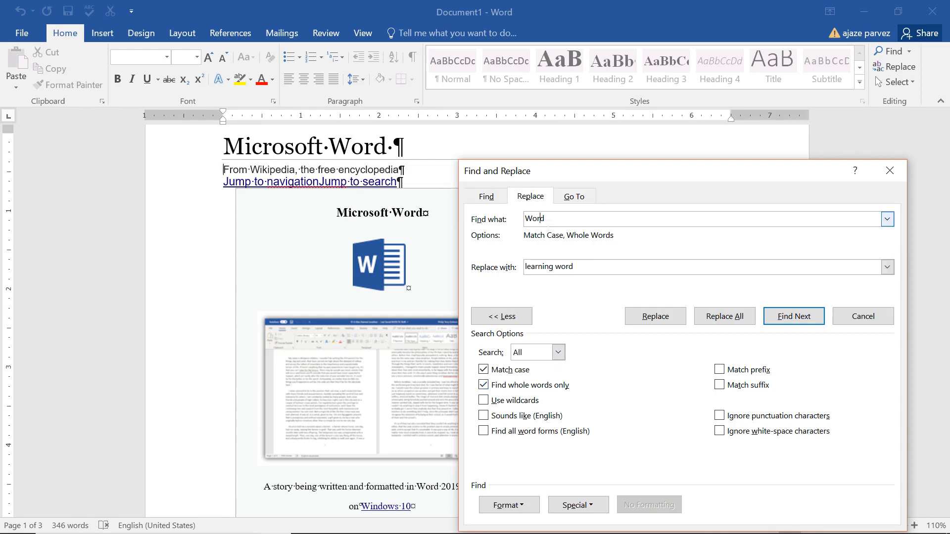
{"action": "double_click", "coordinate": [539, 266]}
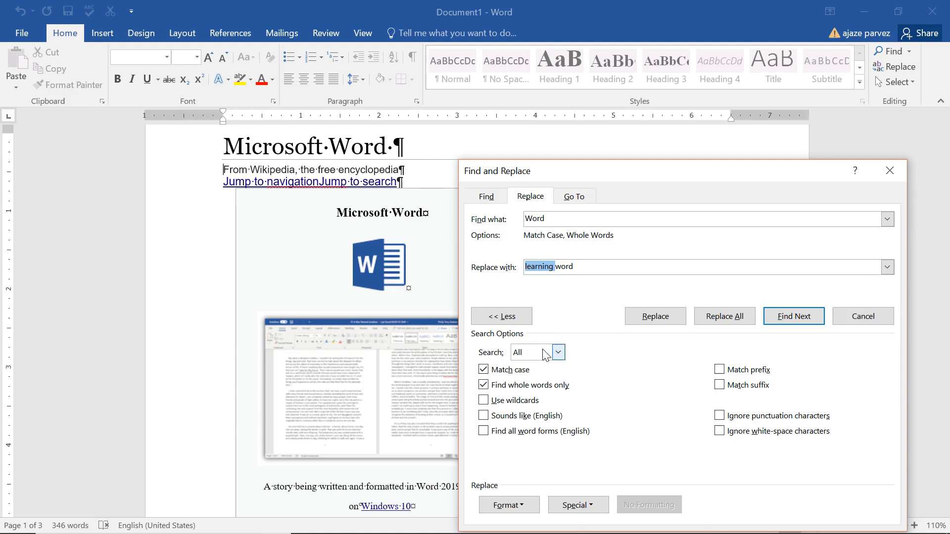
{"action": "left_click", "coordinate": [730, 320]}
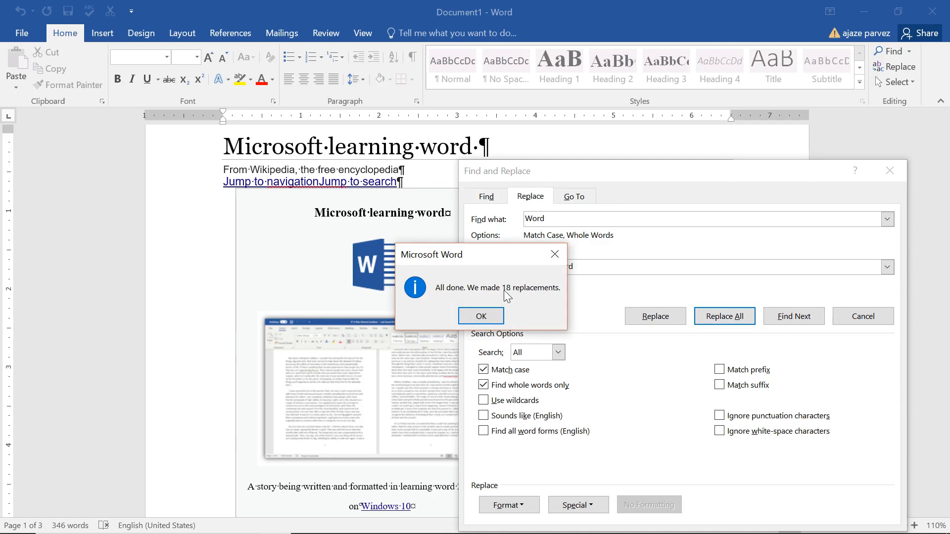
{"action": "left_click", "coordinate": [481, 316]}
{"action": "left_click", "coordinate": [889, 170]}
Examine the replaced text in the title, the infobox headings and the table on the second page.
{"action": "scroll", "coordinate": [401, 203], "scroll_direction": "up", "scroll_amount": 2}
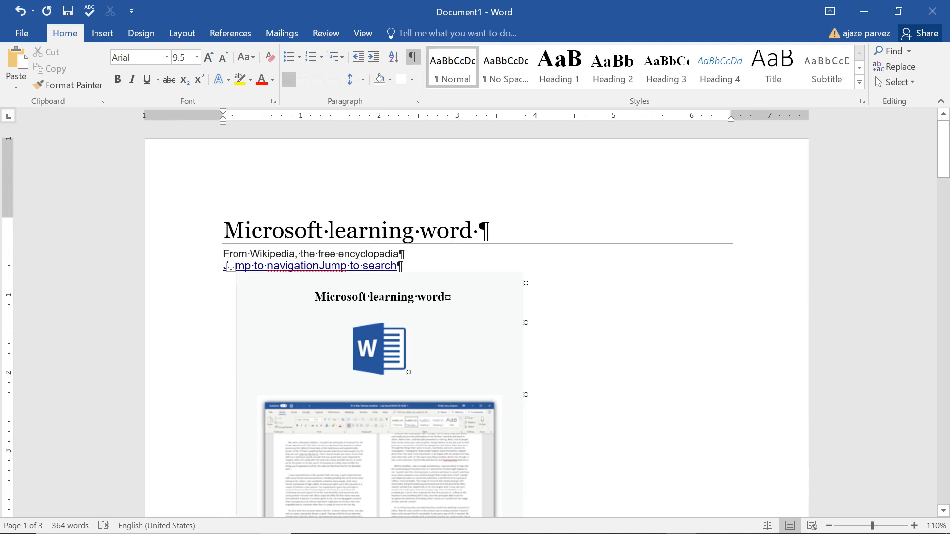
{"action": "left_click_drag", "start_coordinate": [370, 298], "coordinate": [444, 298]}
{"action": "left_click_drag", "start_coordinate": [357, 232], "coordinate": [419, 231]}
{"action": "scroll", "coordinate": [434, 259], "scroll_direction": "down", "scroll_amount": 3}
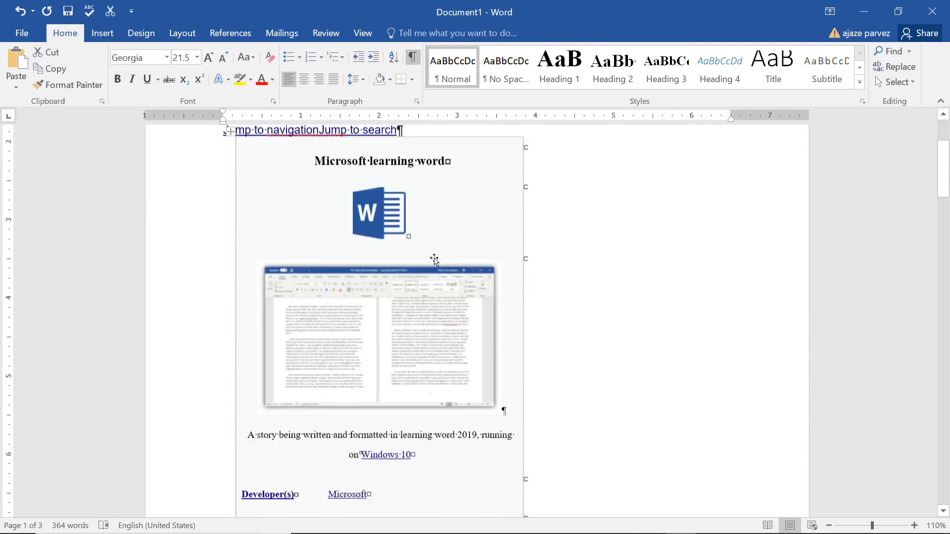
{"action": "scroll", "coordinate": [434, 259], "scroll_direction": "down", "scroll_amount": 15}
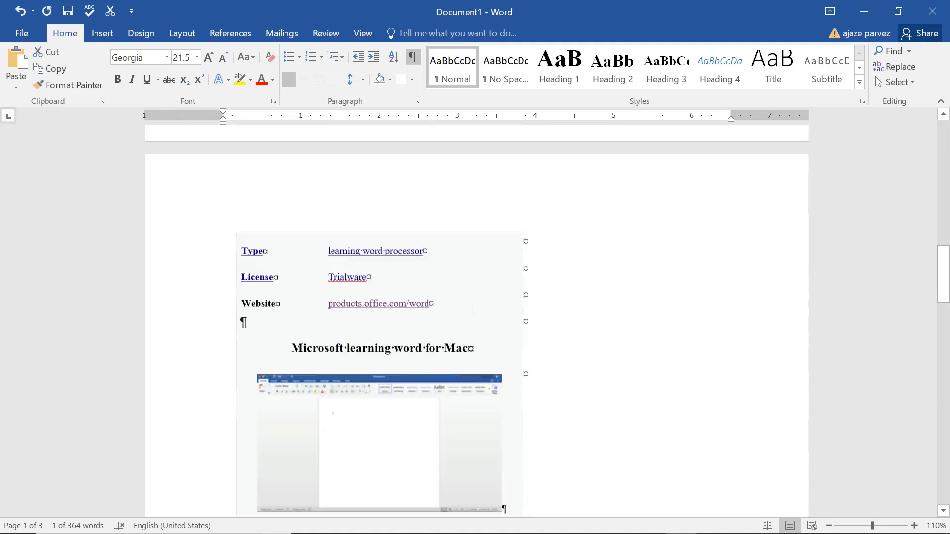
{"action": "scroll", "coordinate": [466, 328], "scroll_direction": "down", "scroll_amount": 2}
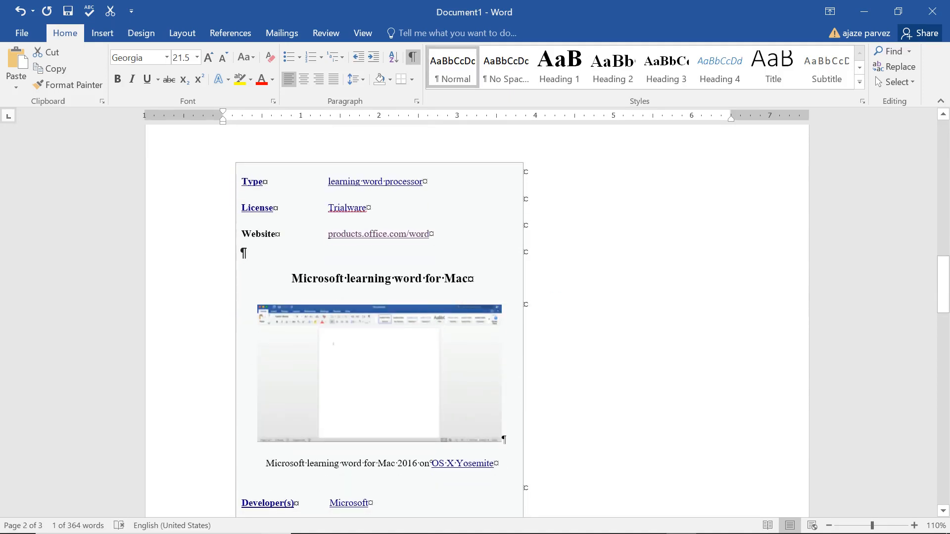
{"action": "left_click_drag", "start_coordinate": [324, 280], "coordinate": [418, 280]}
{"action": "left_click", "coordinate": [410, 281]}
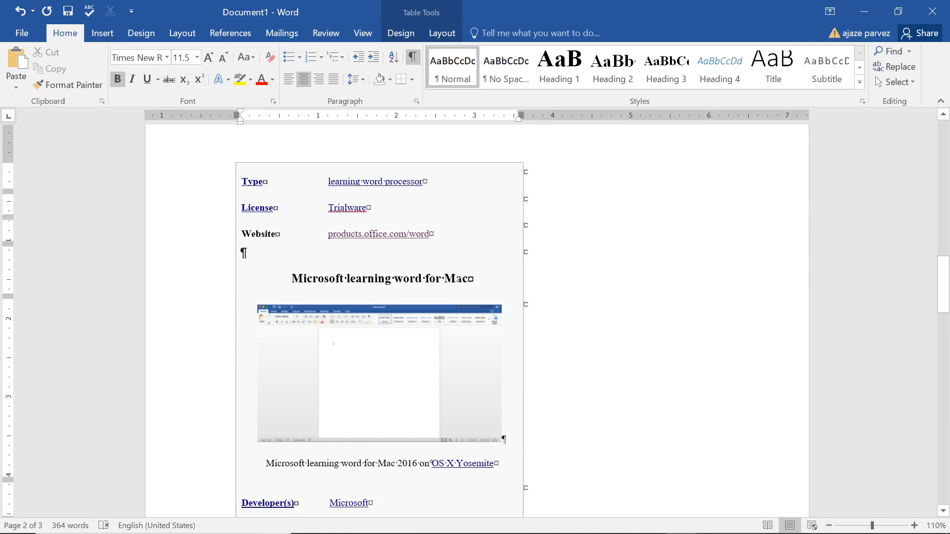
{"action": "scroll", "coordinate": [459, 278], "scroll_direction": "up", "scroll_amount": 20}
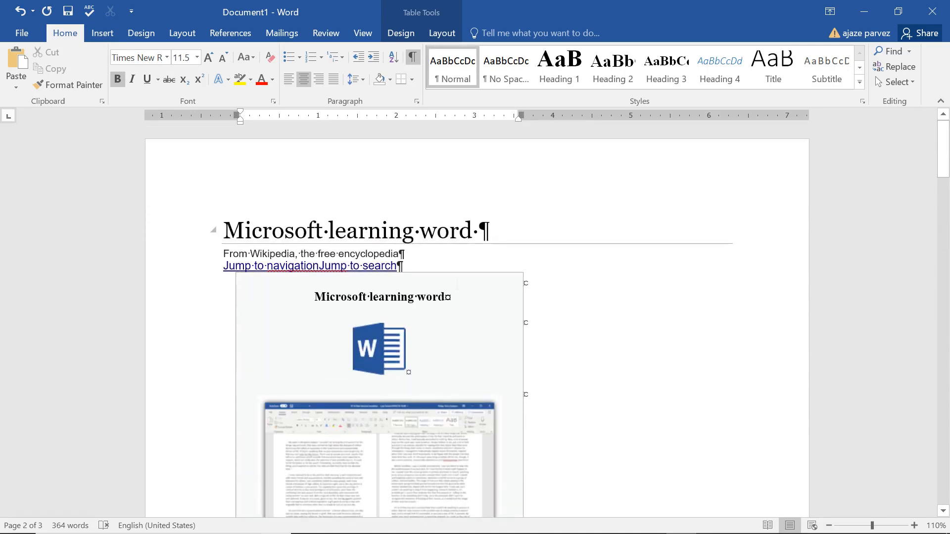
Undo the replacement of "Word" with "learning word" and switch to the slide show about saving and printing.
{"action": "key", "text": "ctrl+z"}
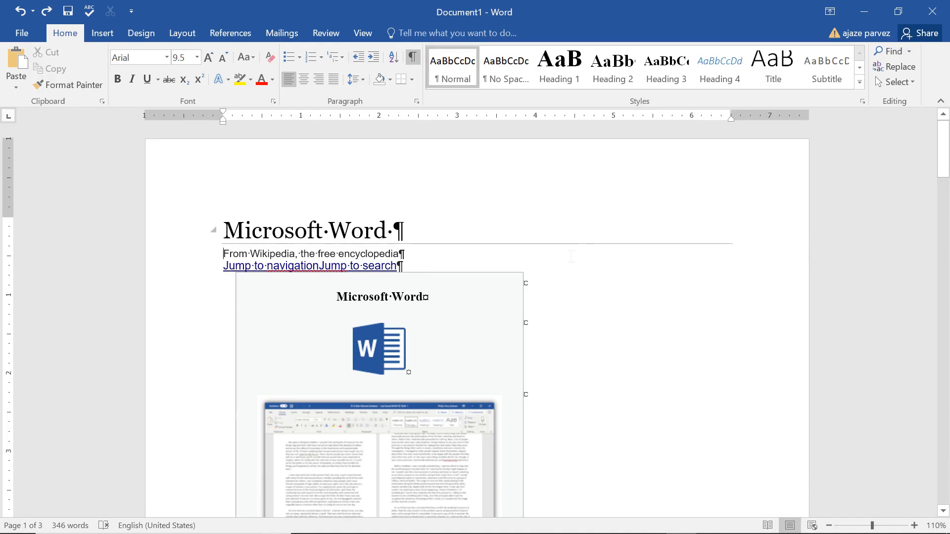
{"action": "key", "text": "alt+Tab"}
{"action": "key", "text": "alt+Tab"}
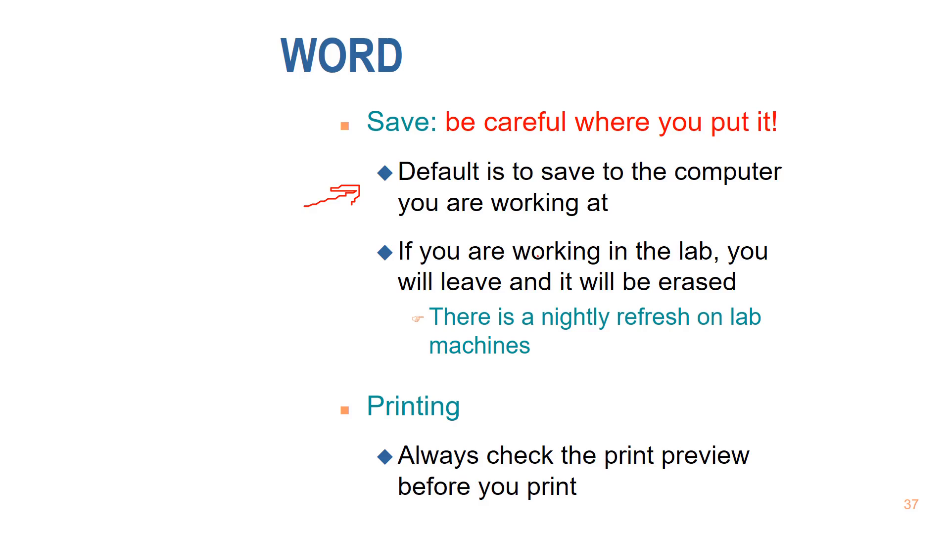